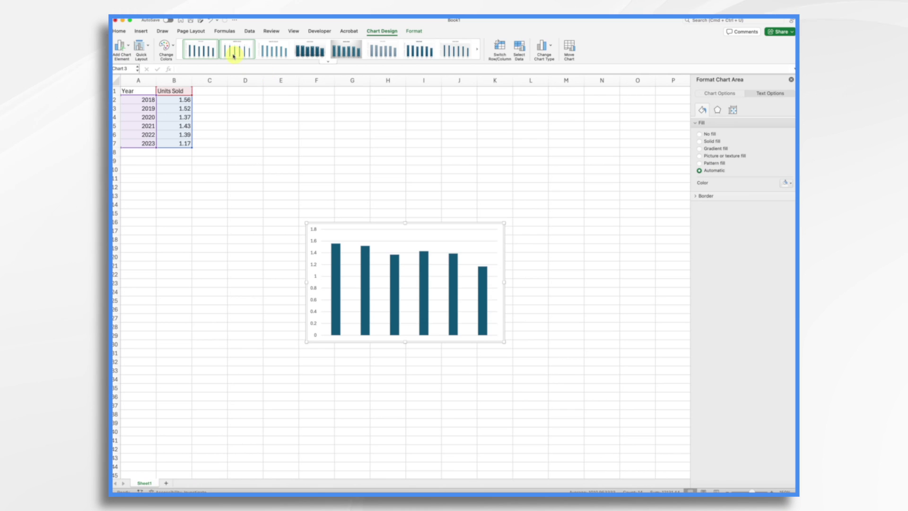
- Apply the third chart style, with value labels above the bars, to the units sold column chart
left_click(238, 53)
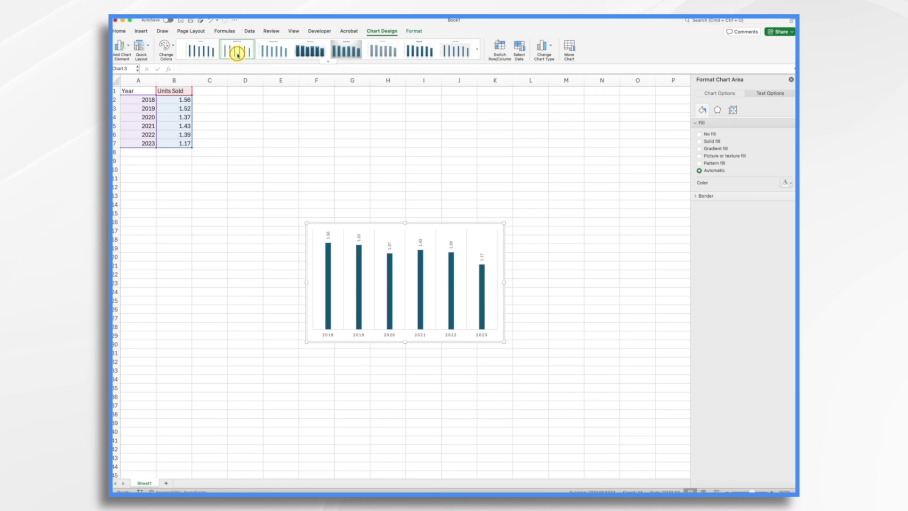
left_click(271, 53)
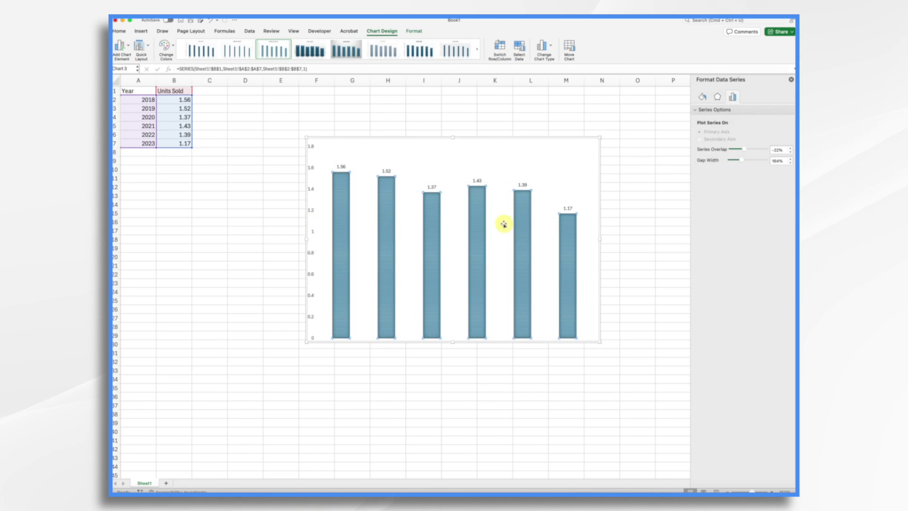
- Save the whole column chart as a PNG picture on the Desktop
left_click(376, 138)
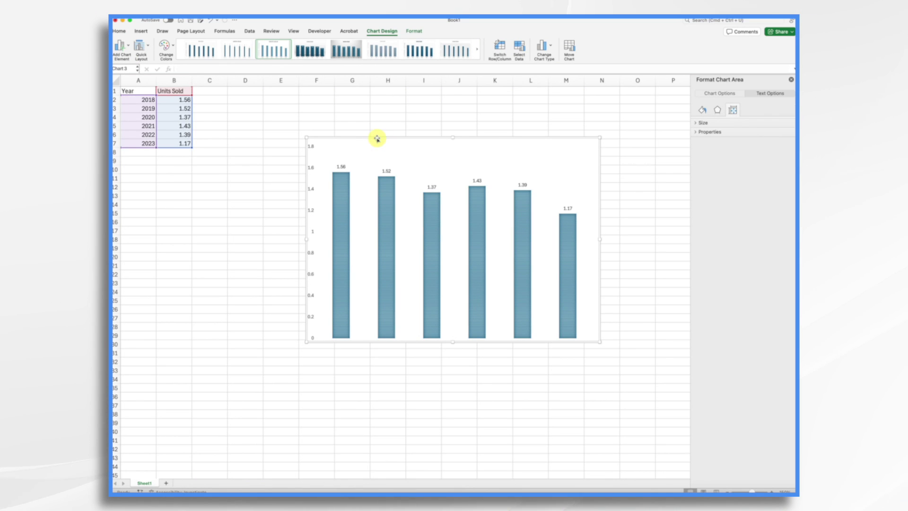
right_click(377, 139)
left_click(396, 277)
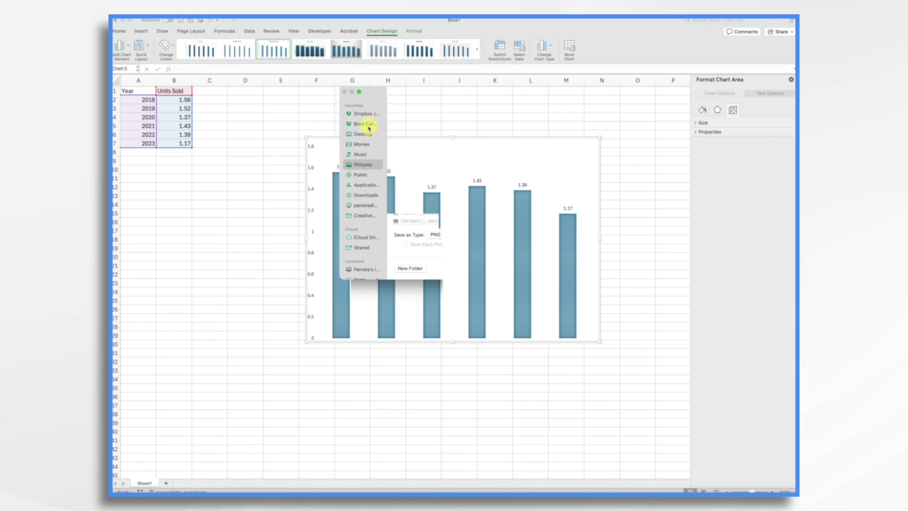
left_click(364, 135)
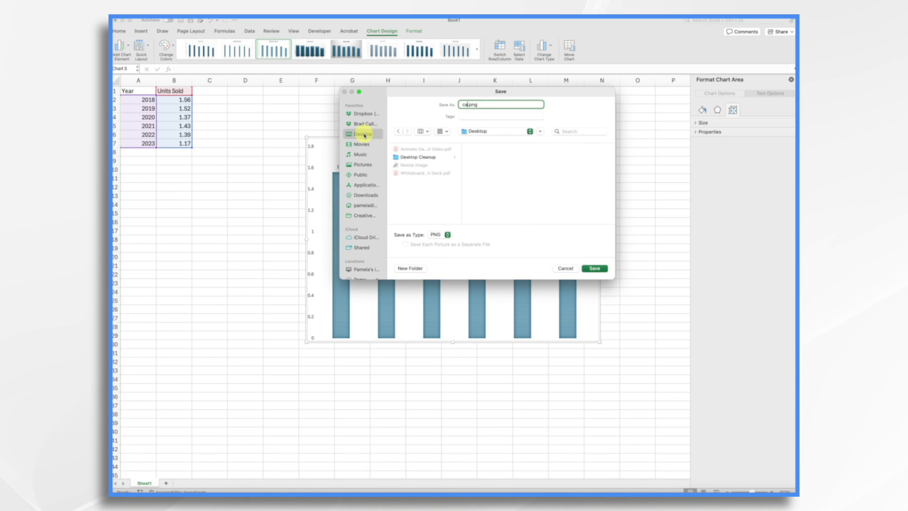
left_click(595, 268)
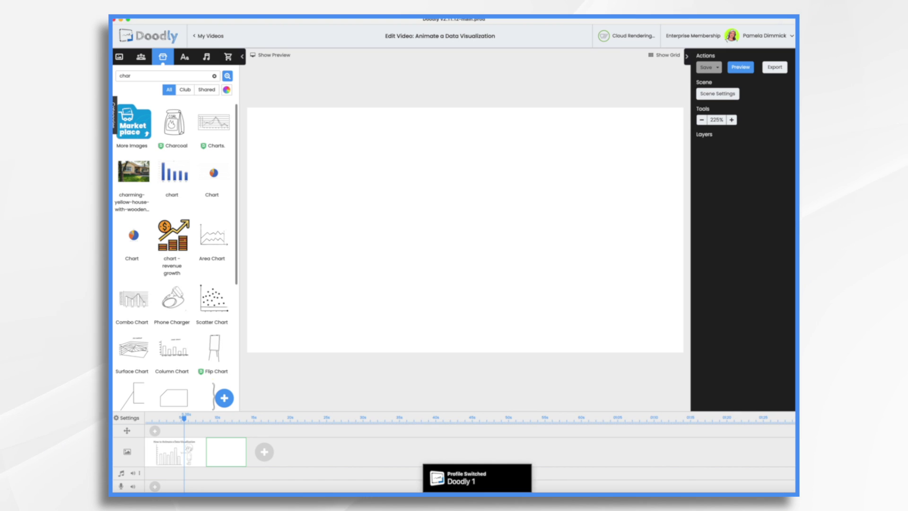
- In Doodly, upload the saved chart picture as a new prop titled "car sales chart"
left_click(224, 397)
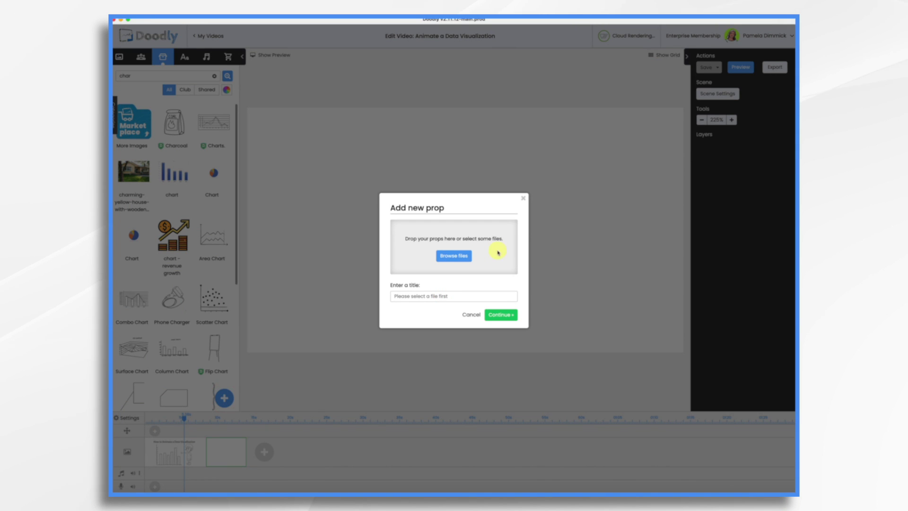
left_click_drag(556, 208, 455, 256)
left_click(496, 331)
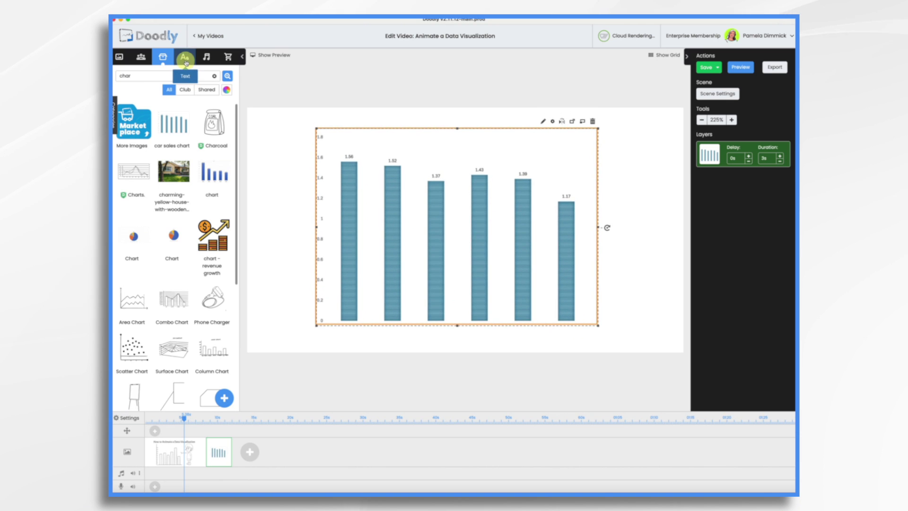
- Add a "2018" text label in the Architects Daughter font and fit it beneath the chart's first bar
left_click(185, 61)
left_click_drag(190, 174, 456, 347)
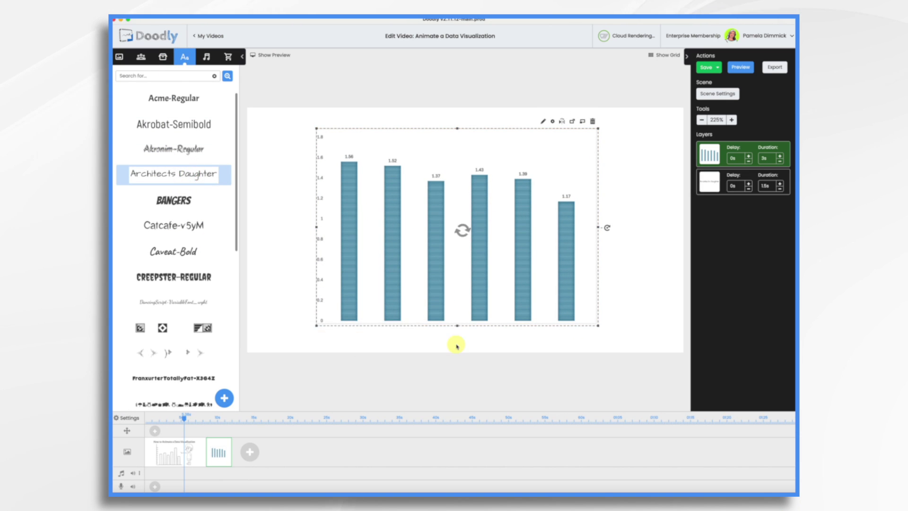
triple_click(474, 228)
key("BackSpace")
type("2018")
left_click(535, 328)
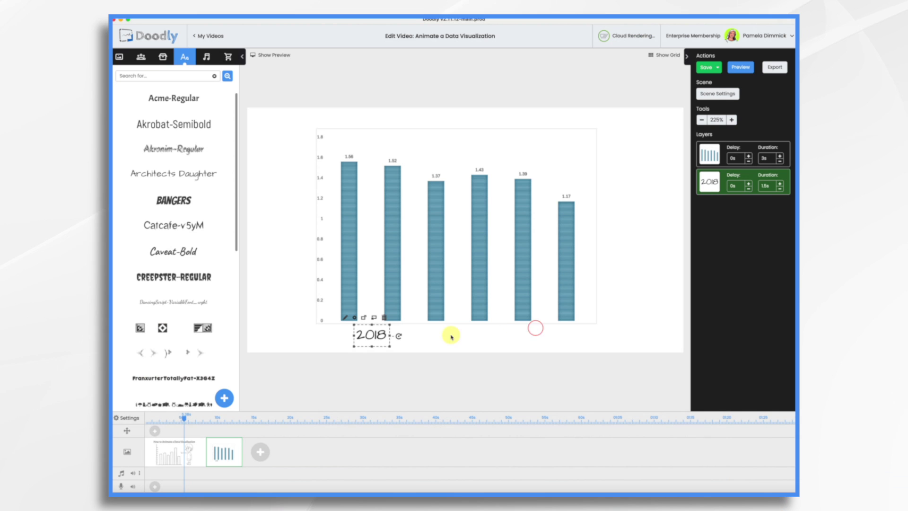
left_click_drag(381, 342, 354, 330)
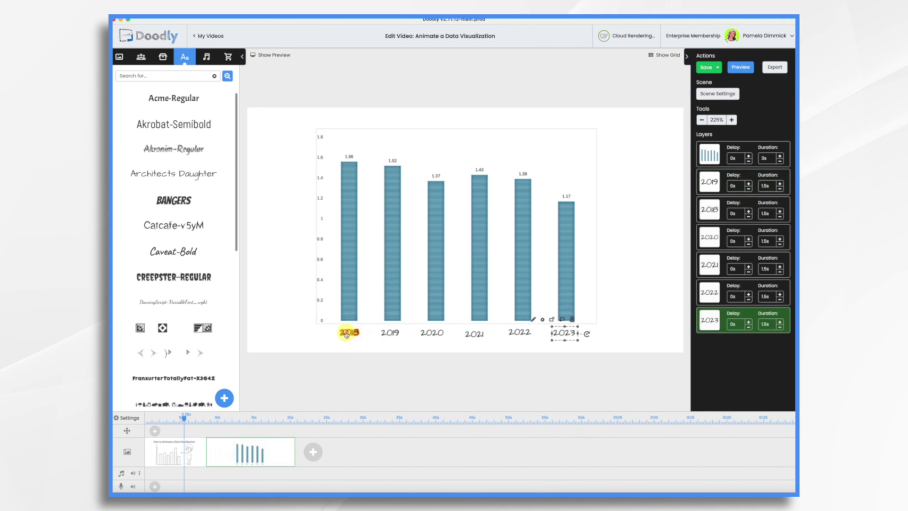
- Select the six year labels from 2018 to 2023 and align them with each other along one horizontal line
left_click(347, 333)
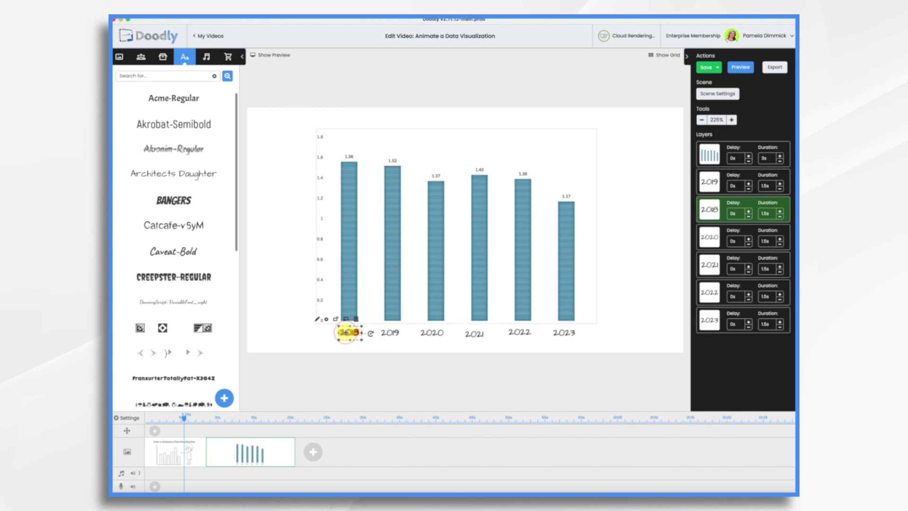
left_click(393, 333, "shift")
left_click(432, 332, "shift")
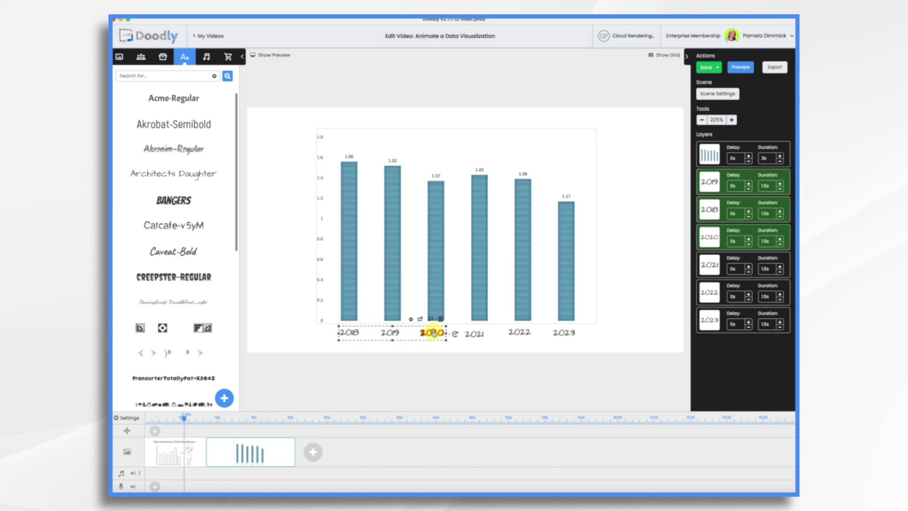
left_click(474, 334, "shift")
left_click(519, 332, "shift")
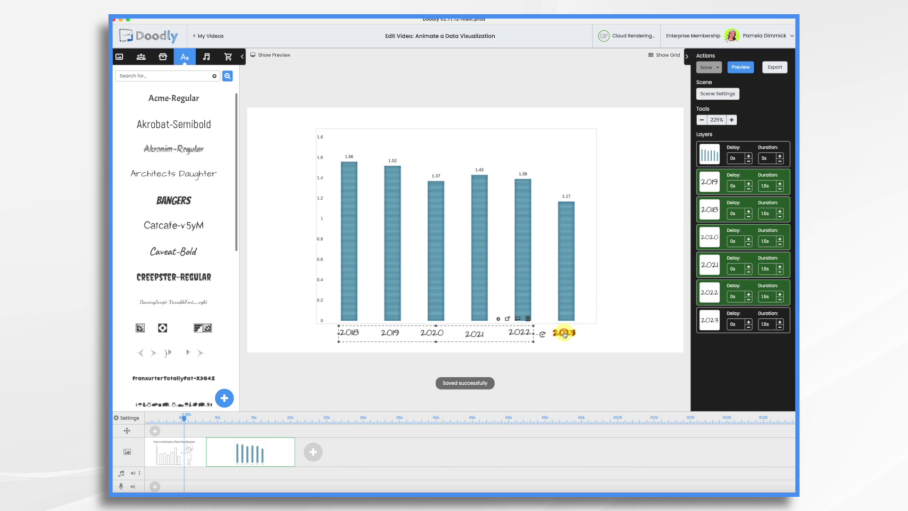
left_click(564, 333, "shift")
right_click(564, 333)
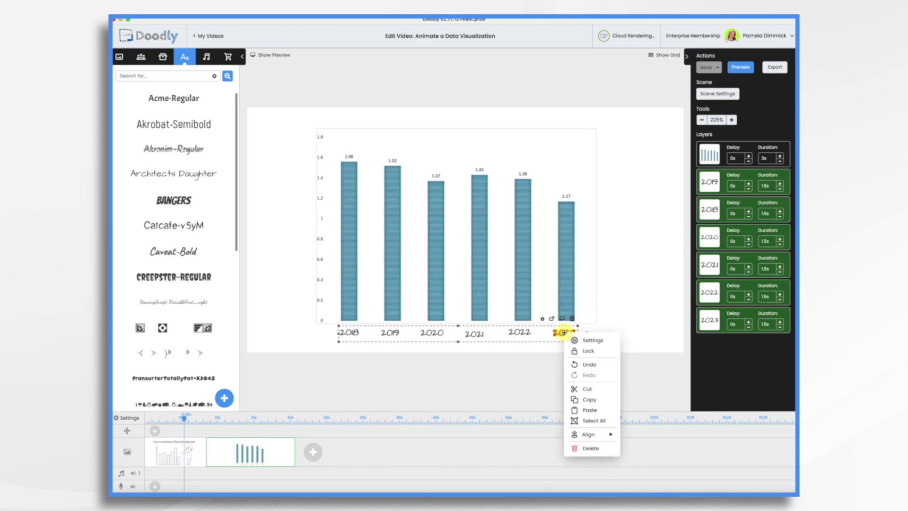
left_click(626, 432)
left_click(653, 384)
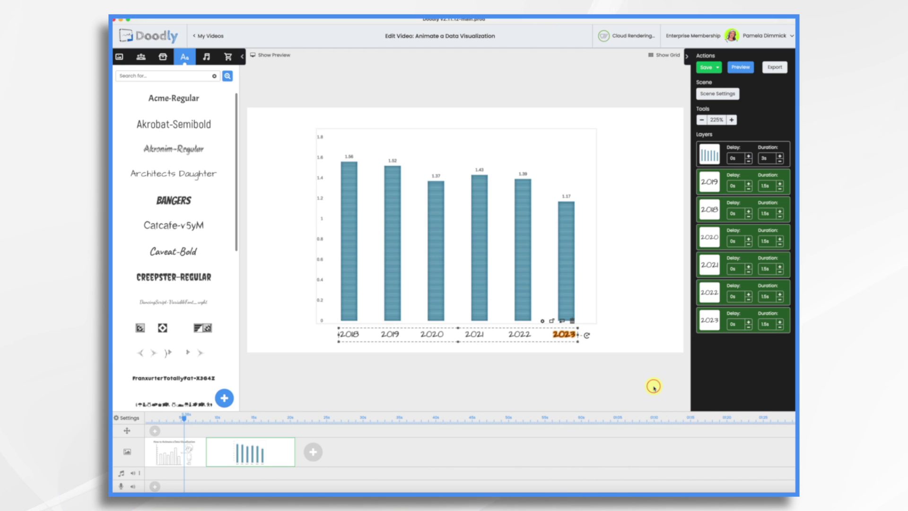
left_click(638, 325)
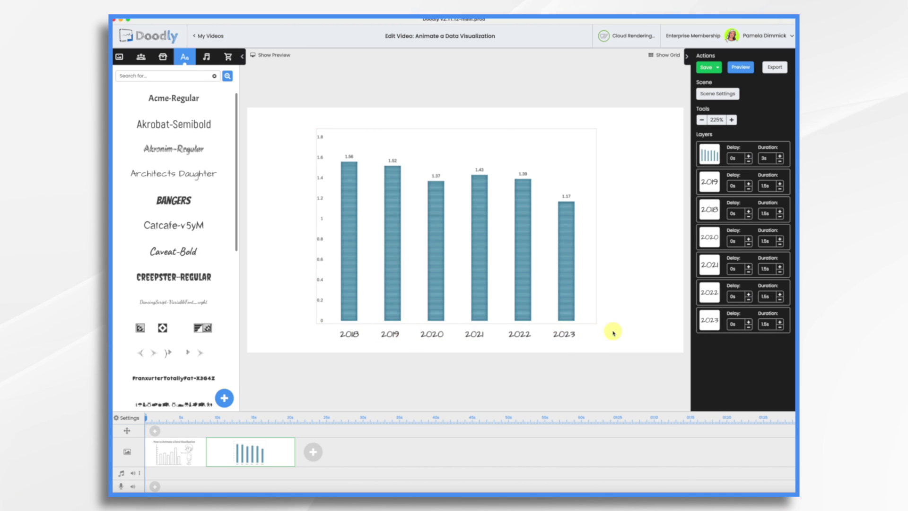
- Move the 2018 label's layer above the 2019 layer so the years are drawn in order
left_click(563, 317)
left_click_drag(709, 209, 711, 188)
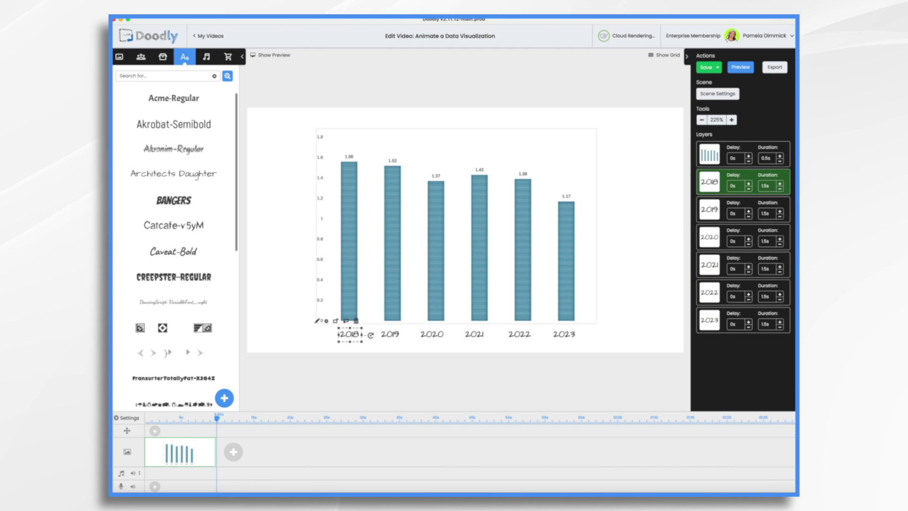
left_click(715, 212)
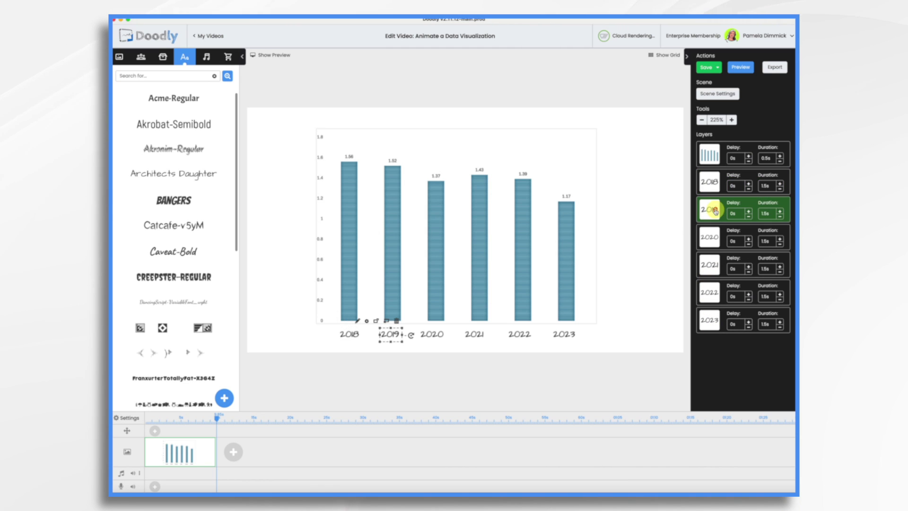
- Select all six year label layers and set their draw duration to 0.5 s together
left_click(717, 185)
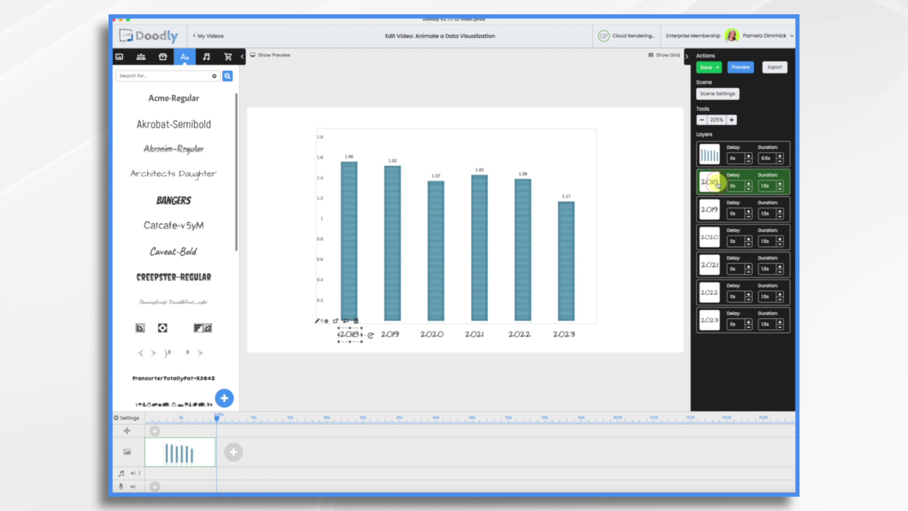
left_click(710, 209, "shift")
left_click(710, 237, "shift")
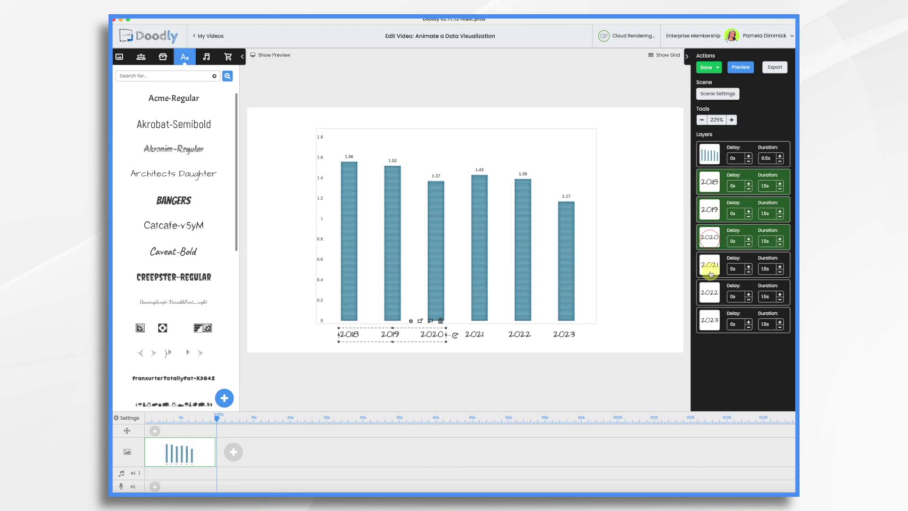
left_click(709, 267, "shift")
left_click(709, 293, "shift")
left_click(710, 321, "shift")
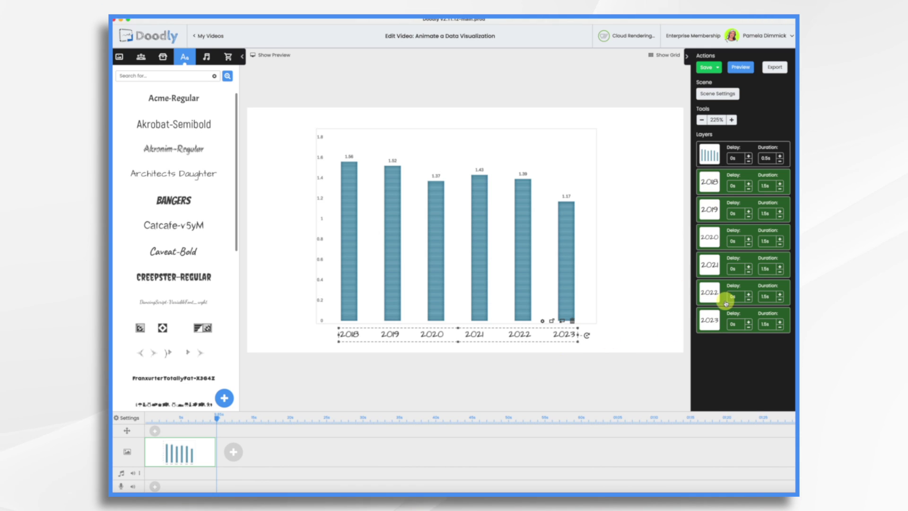
left_click(543, 322)
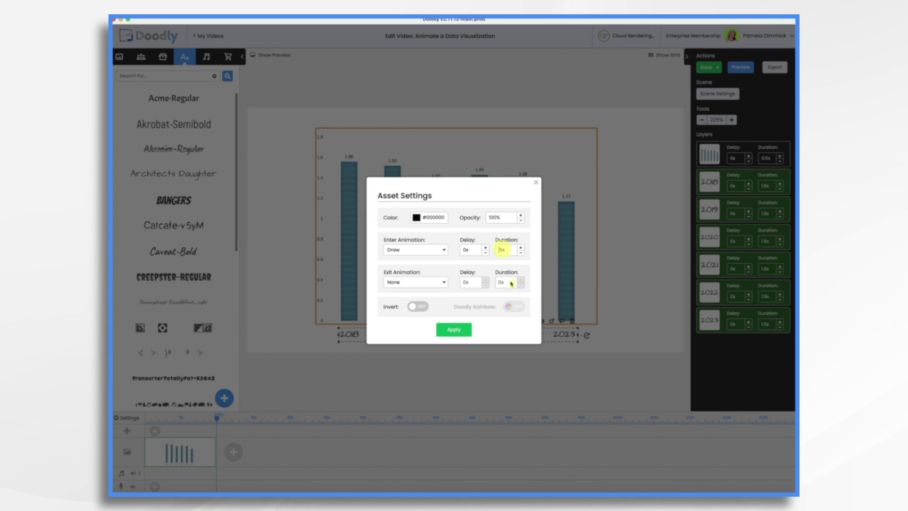
left_click(456, 331)
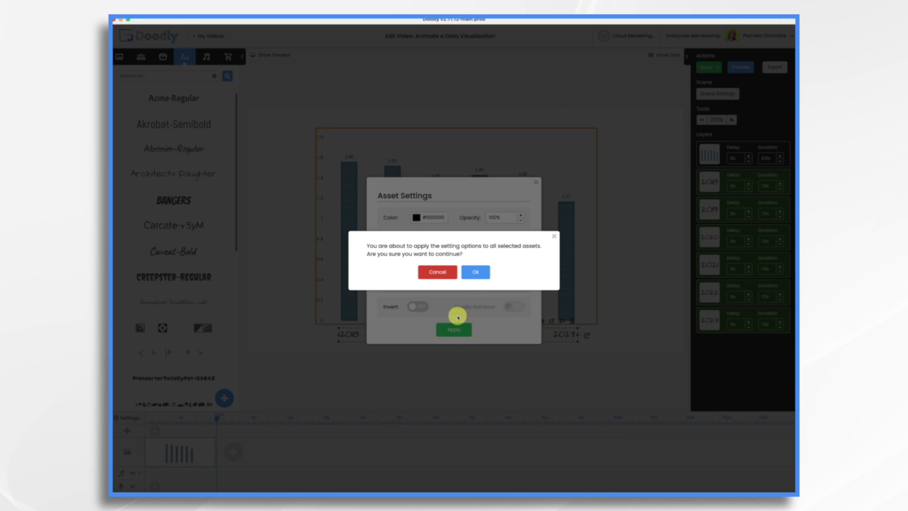
left_click(483, 272)
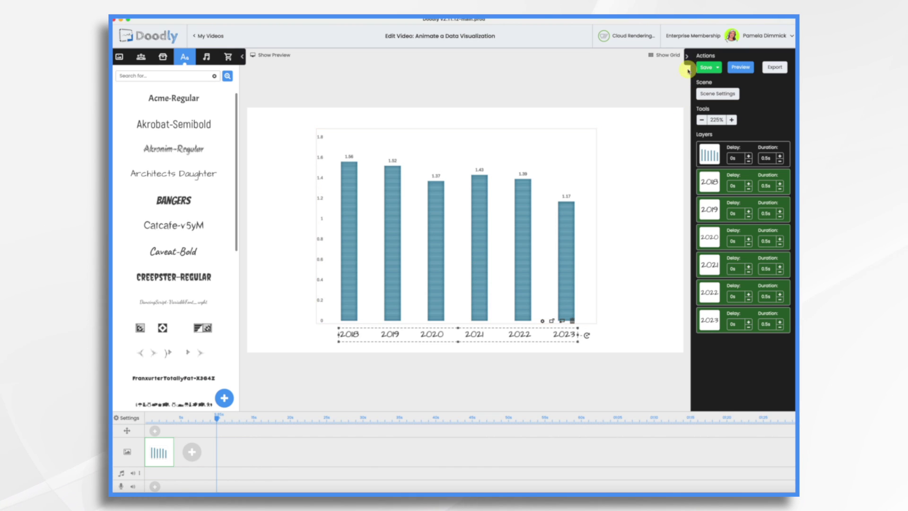
- Preview the animation of the chart and its year labels, and close the preview
left_click(739, 71)
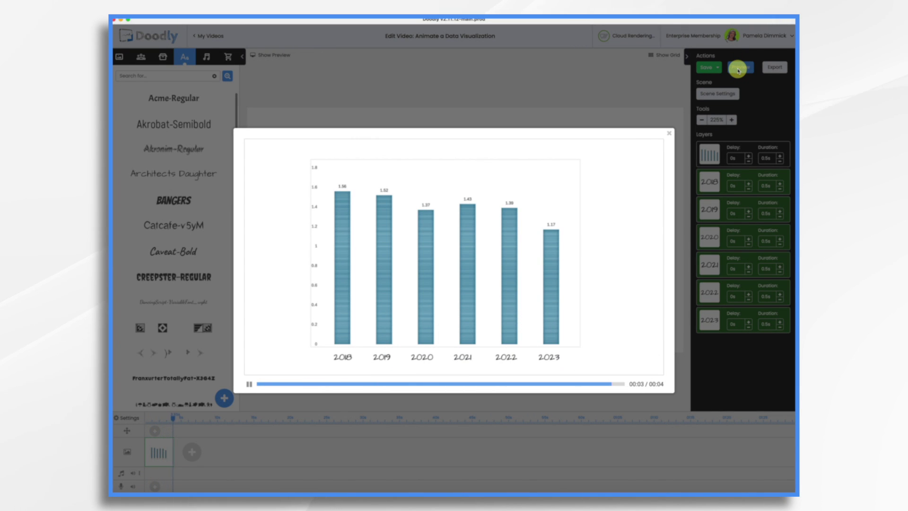
left_click(669, 136)
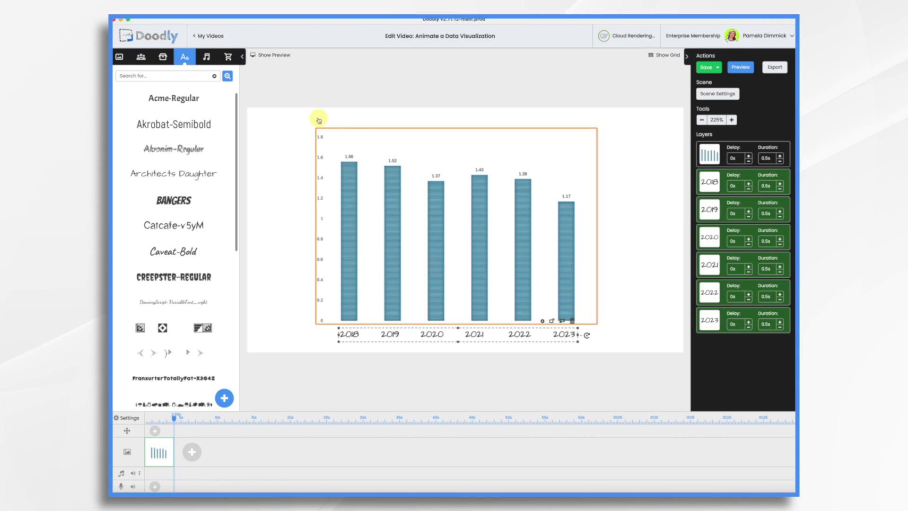
- Search the props for "white" and add the WHITE BOX prop over the chart
left_click(160, 61)
left_click(150, 77)
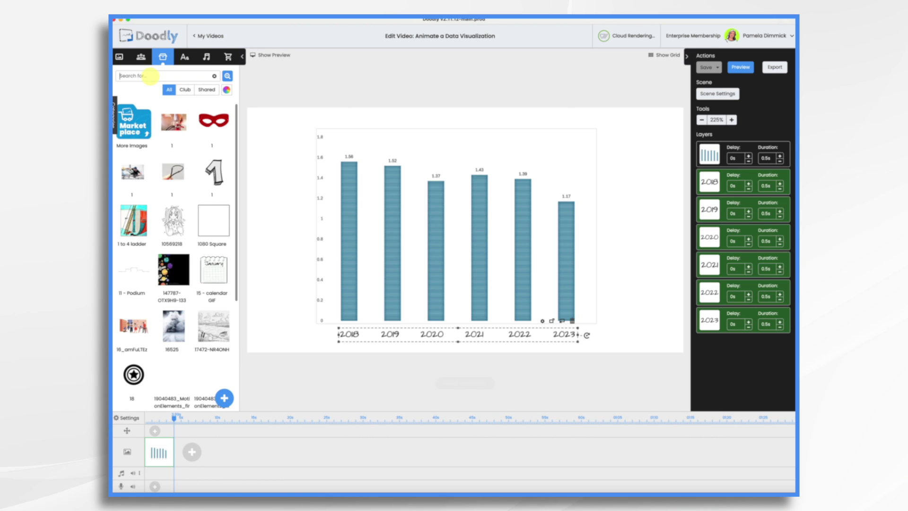
type("white")
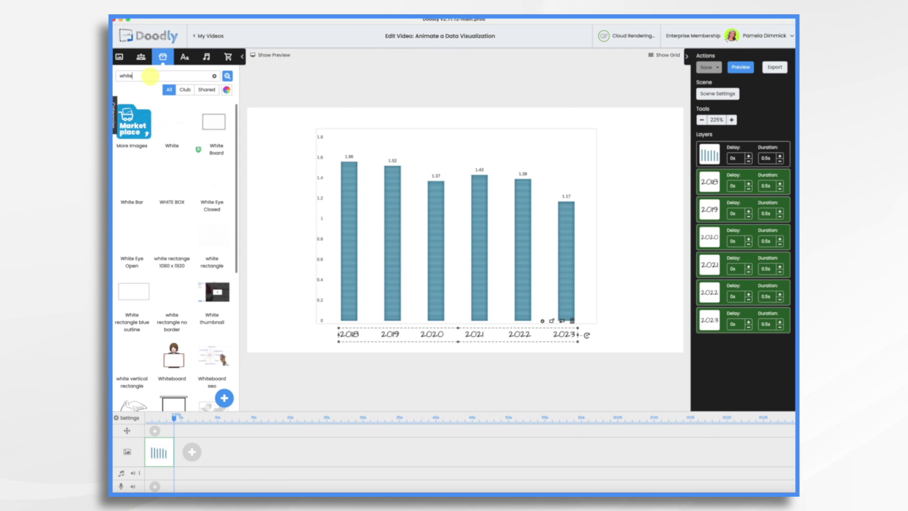
left_click_drag(174, 184, 421, 218)
left_click(426, 272)
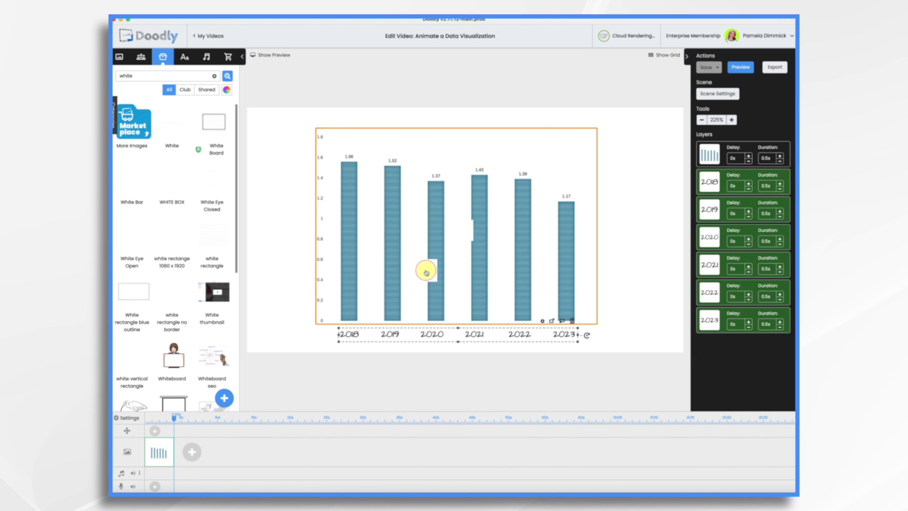
- Resize and position the white box to cover all the bars, leaving the vertical axis values and year labels exposed
left_click_drag(407, 235, 454, 266)
left_click_drag(471, 171, 466, 148)
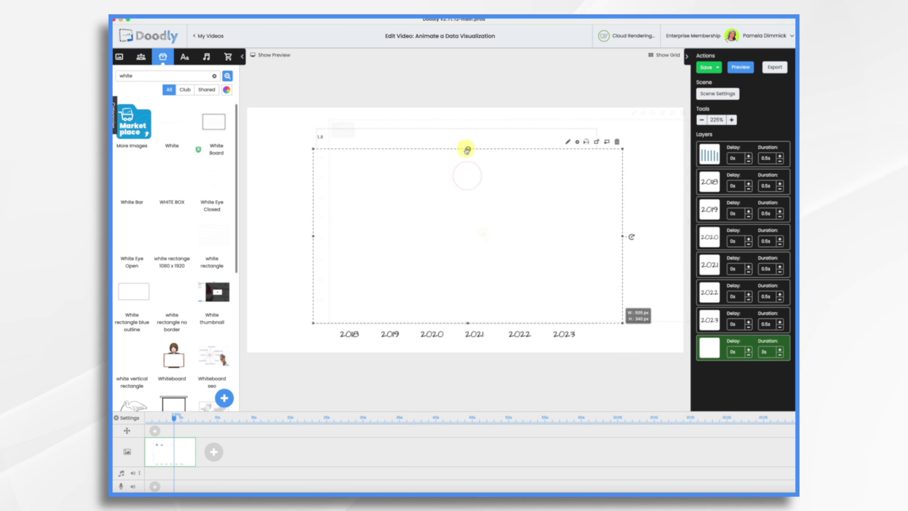
left_click_drag(476, 223, 484, 235)
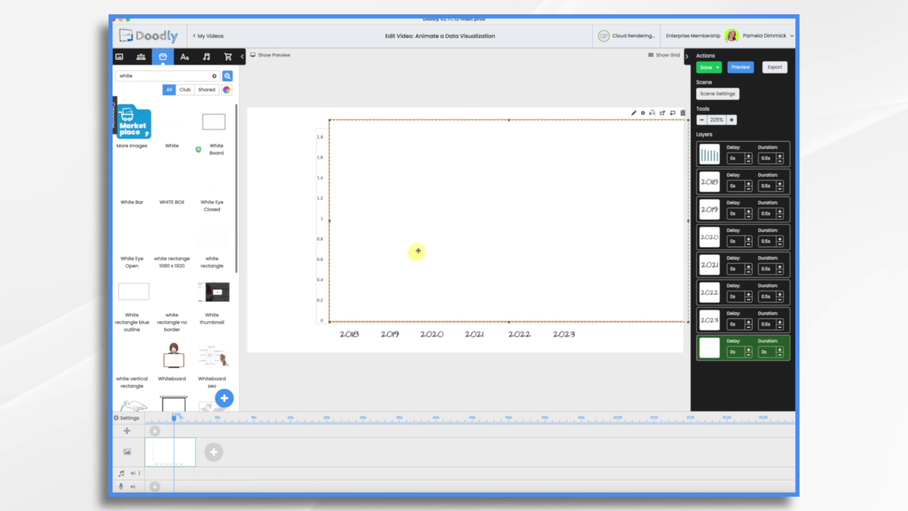
mouse_move(450, 277)
left_mouse_down()
mouse_move(441, 148)
mouse_move(444, 304)
mouse_move(446, 272)
left_mouse_up()
- Move the white box layer directly below the chart layer in the list and set both layers' durations to 0 s
left_click_drag(711, 349, 719, 179)
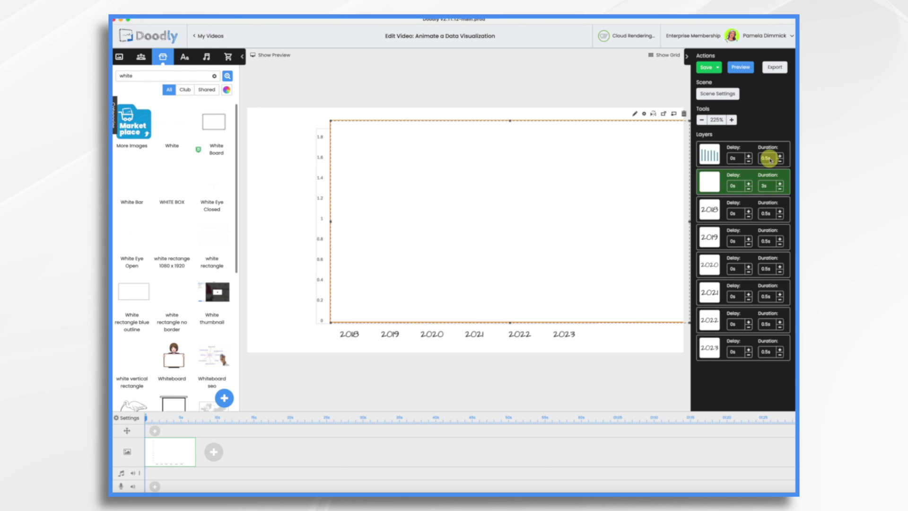
type("0")
- Preview the scene with the bars masked, then return to the scene on the timeline
left_click(737, 69)
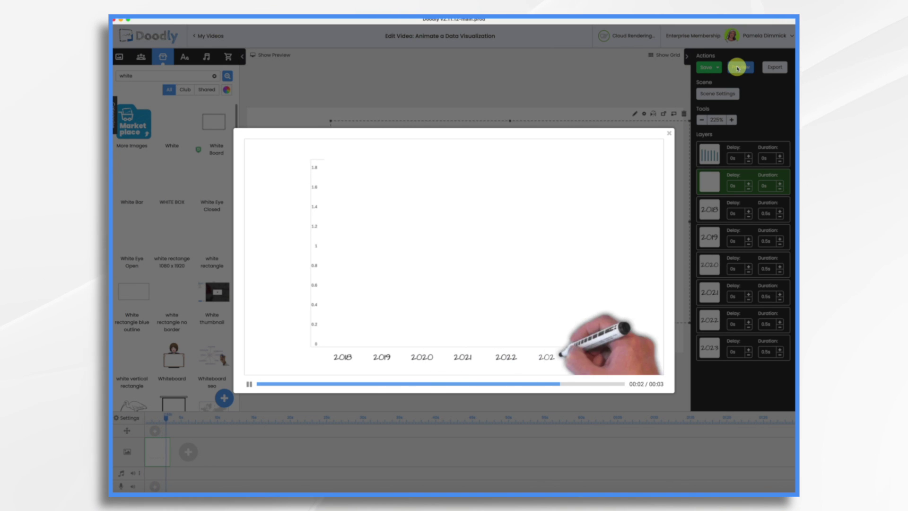
left_click(161, 452)
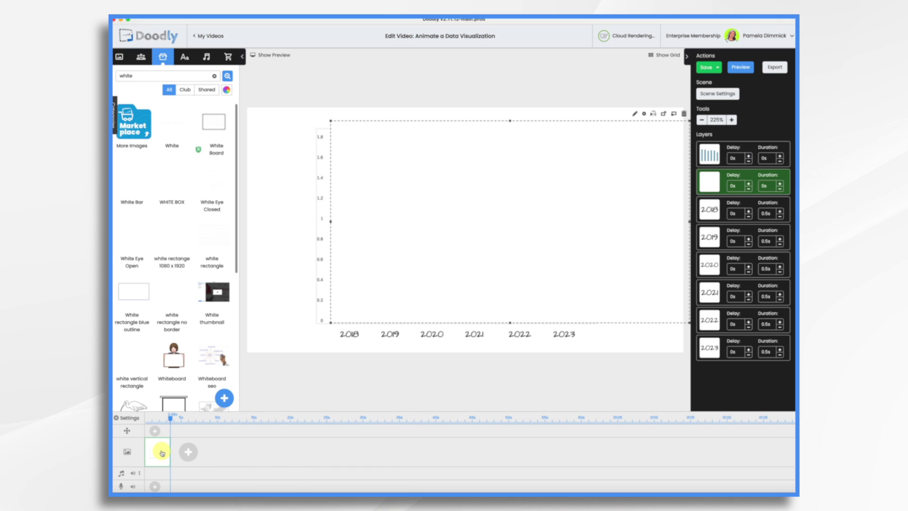
- Duplicate the scene and set the duration of all six year labels, 2018 to 2023, to 0 s in the copy
right_click(161, 453)
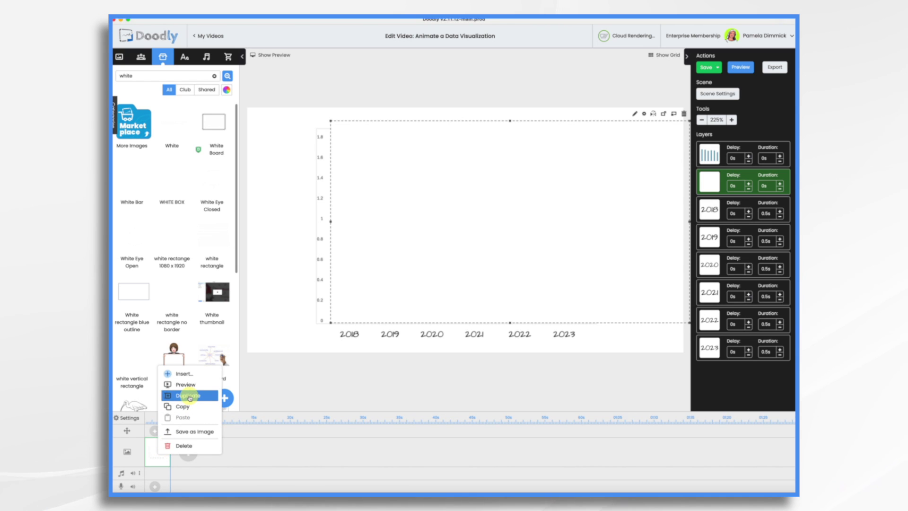
left_click(190, 396)
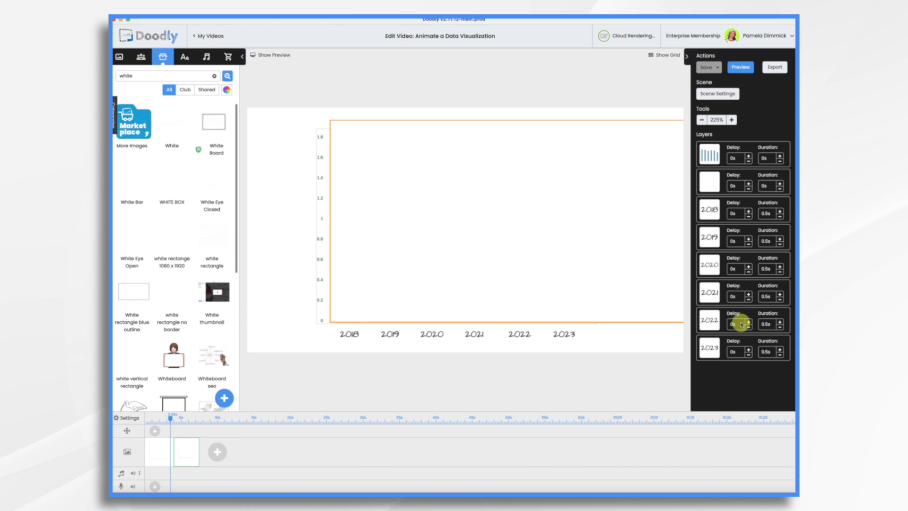
left_click(715, 215)
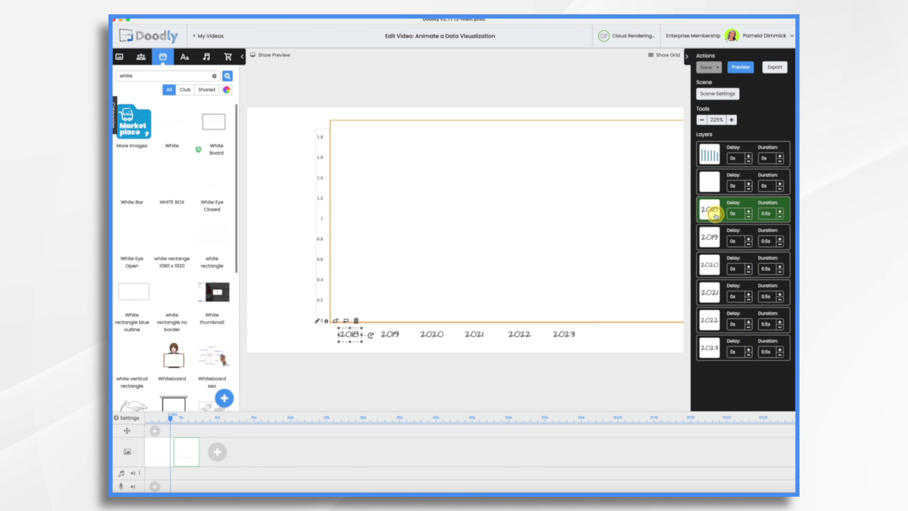
left_click(713, 239)
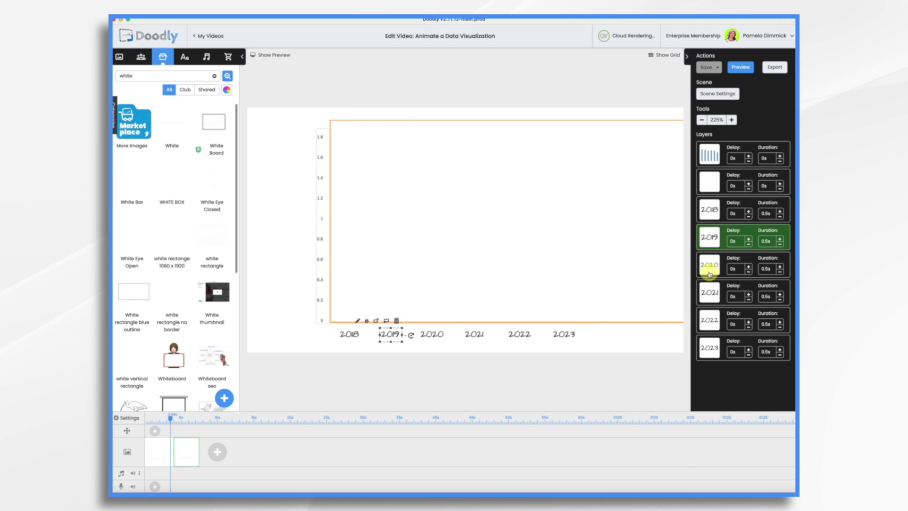
left_click(712, 211, "shift")
left_click(712, 266, "shift")
left_click(711, 293, "shift")
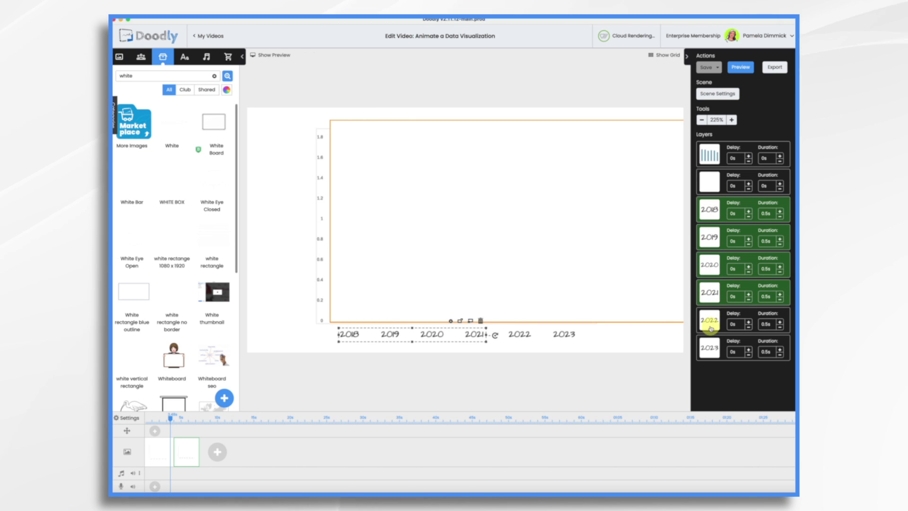
left_click(711, 326, "shift")
left_click(709, 349, "shift")
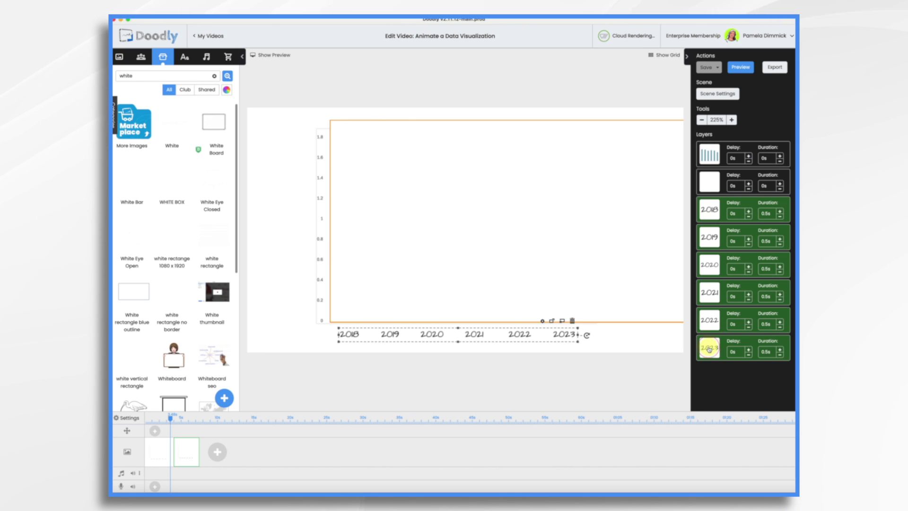
left_click(541, 321)
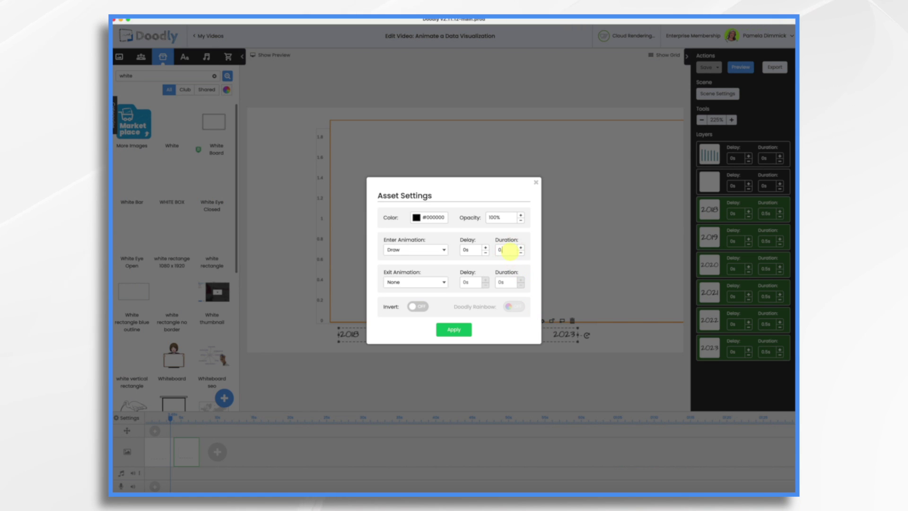
left_click(454, 330)
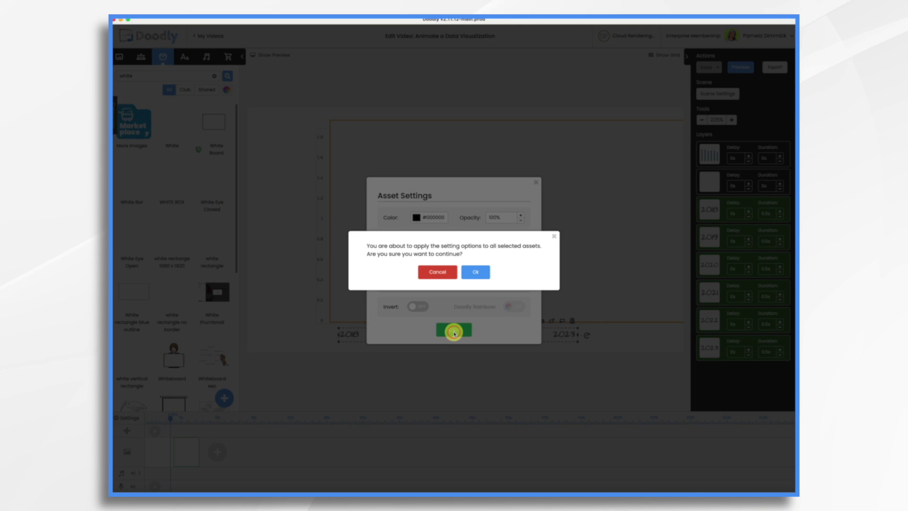
left_click(475, 273)
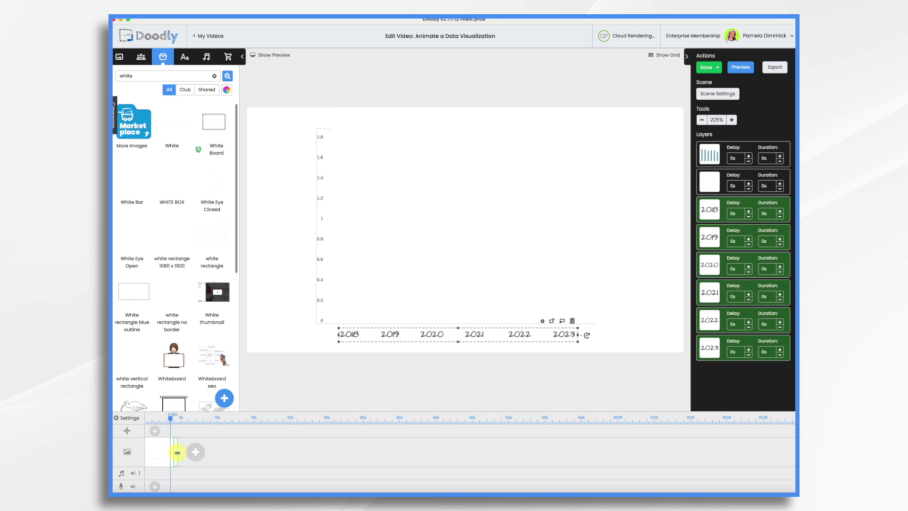
- Set the exit animation of the first scene to None
left_click(159, 453)
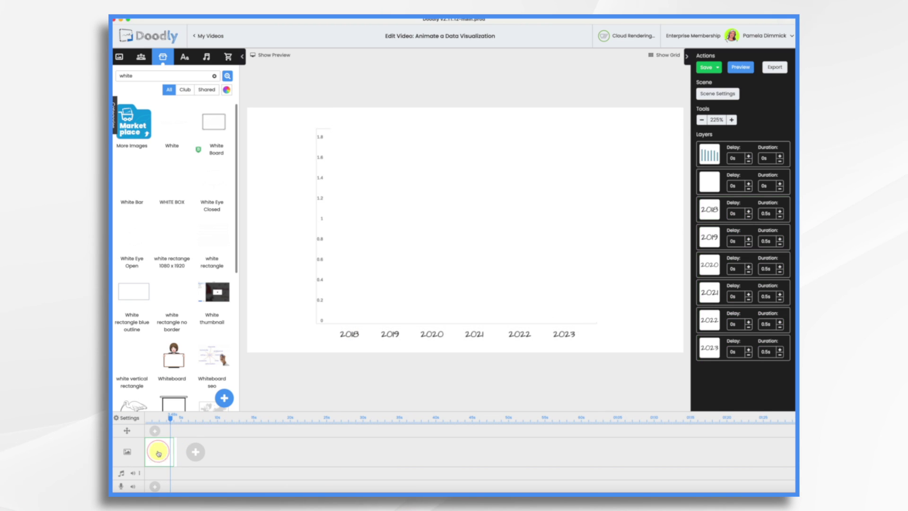
left_click(724, 95)
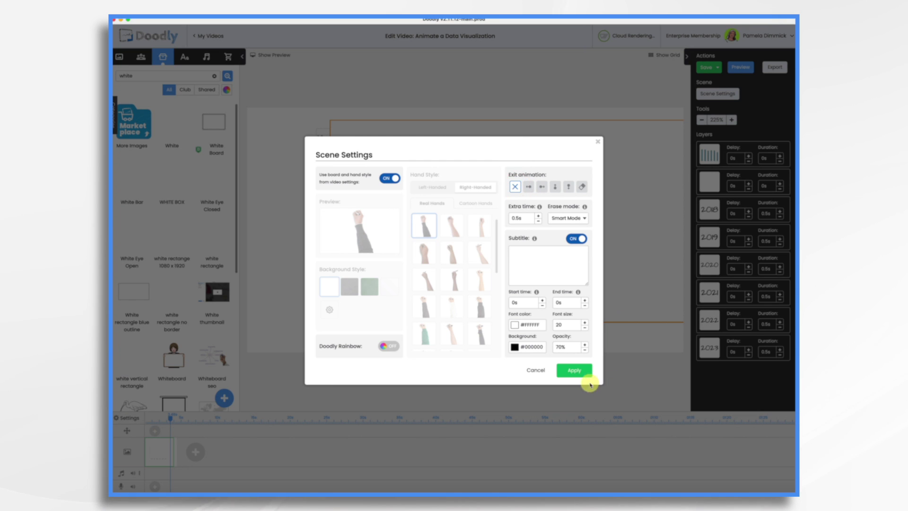
left_click(576, 371)
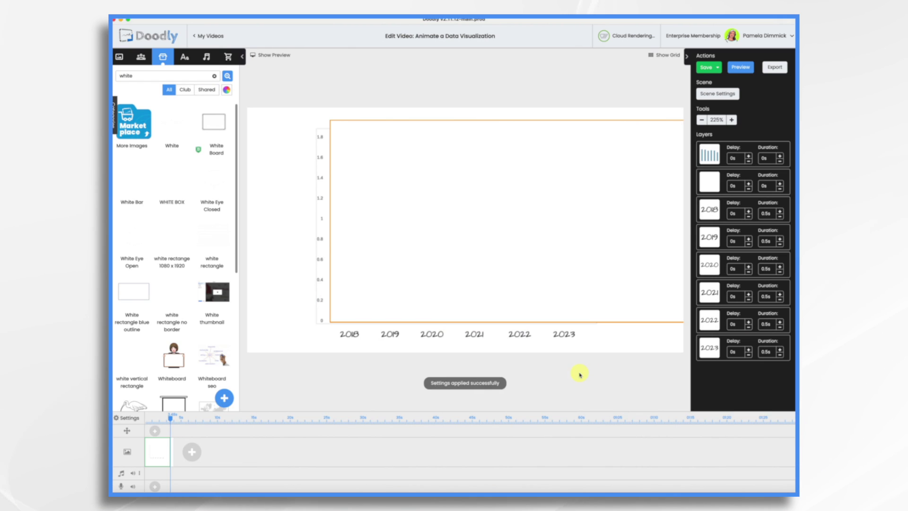
- Raise the white box in the second scene to just below the 0.2 axis mark and set that scene's exit animation to None
left_click(411, 276)
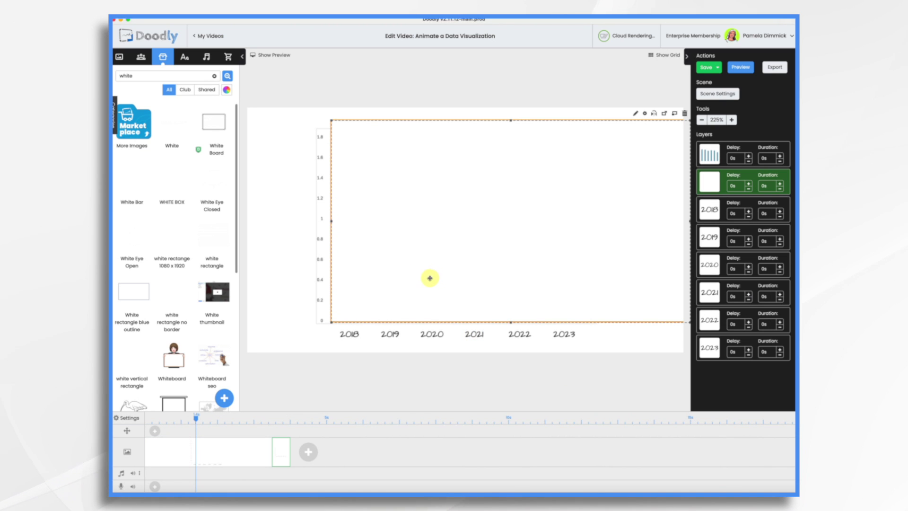
left_click_drag(430, 278, 430, 261)
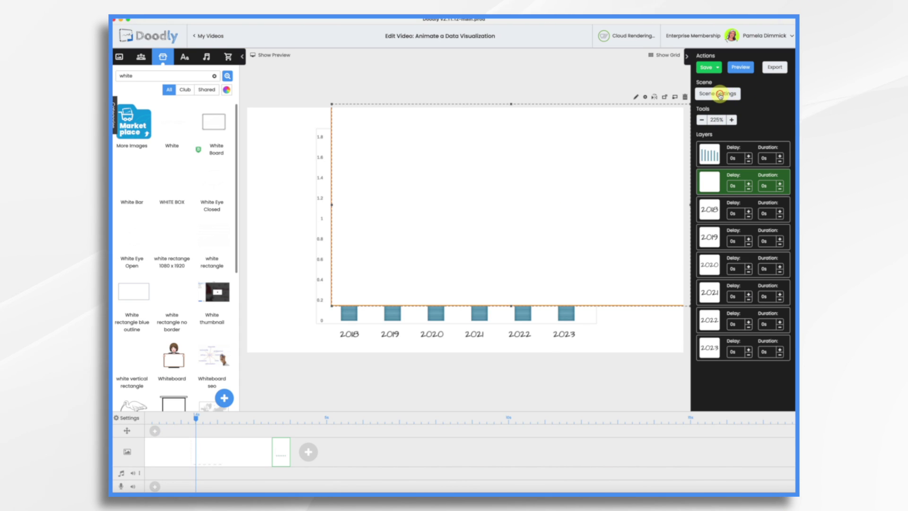
left_click(720, 94)
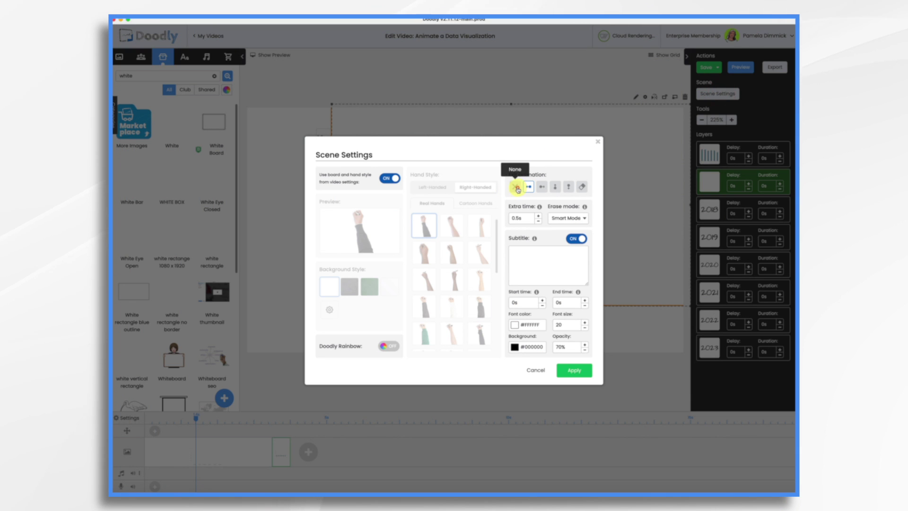
left_click(516, 188)
left_click(572, 374)
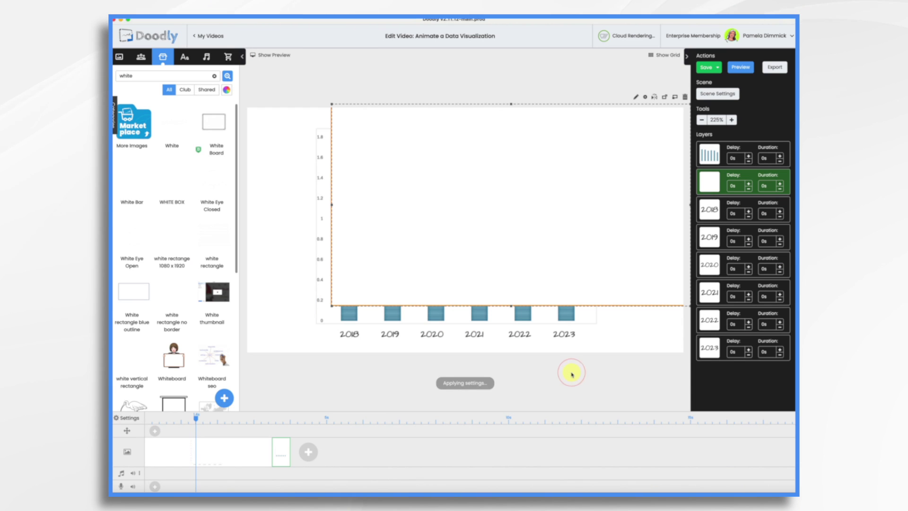
- Duplicate the second scene and raise the white box in the copy to just below the 0.4 axis mark
right_click(283, 449)
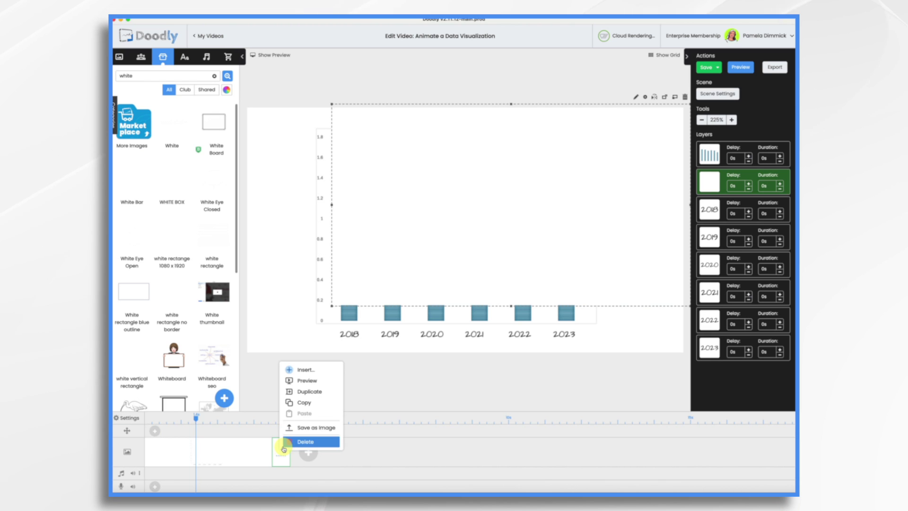
left_click(315, 392)
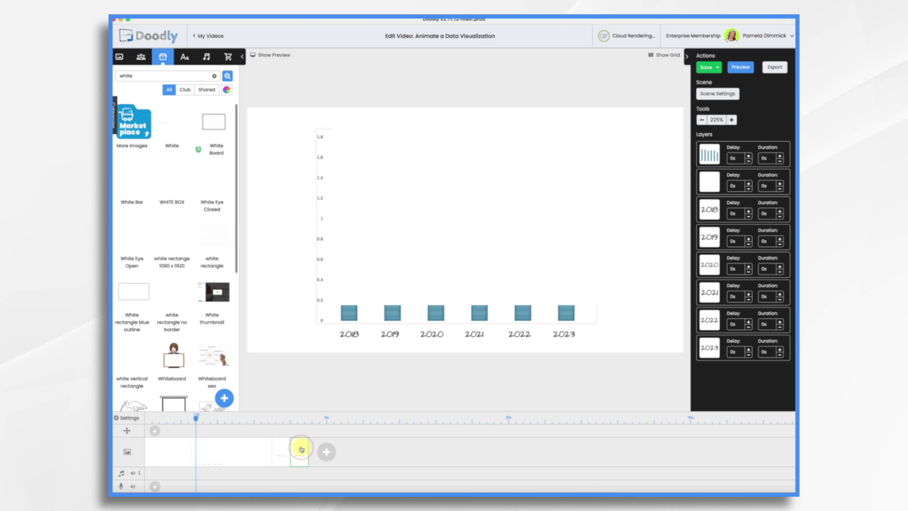
left_click(398, 268)
left_click_drag(399, 267, 398, 248)
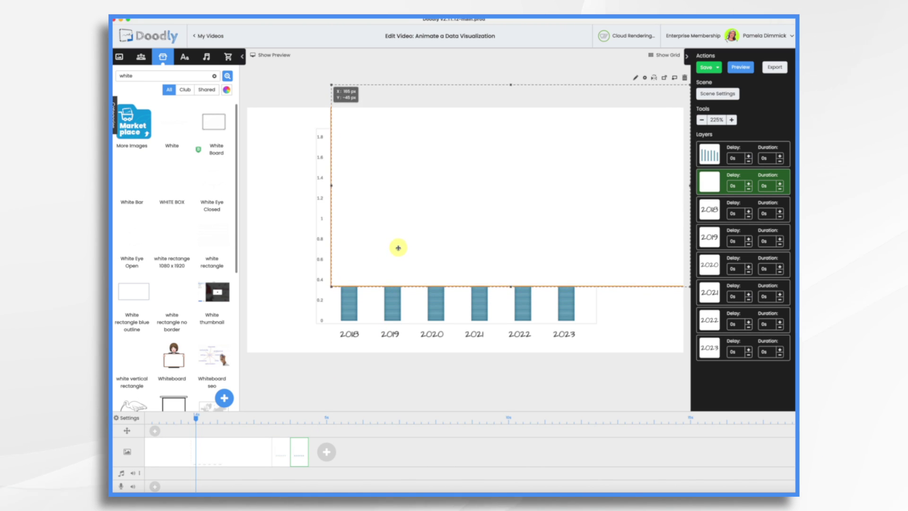
- Keep duplicating the latest scene and raising the white box in each copy until all bars and value labels are uncovered, and preview the video
right_click(297, 451)
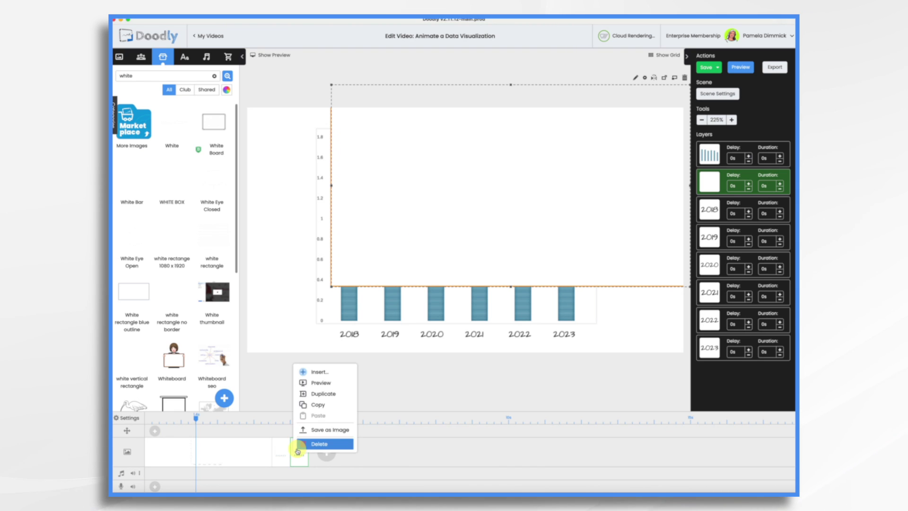
left_click(326, 398)
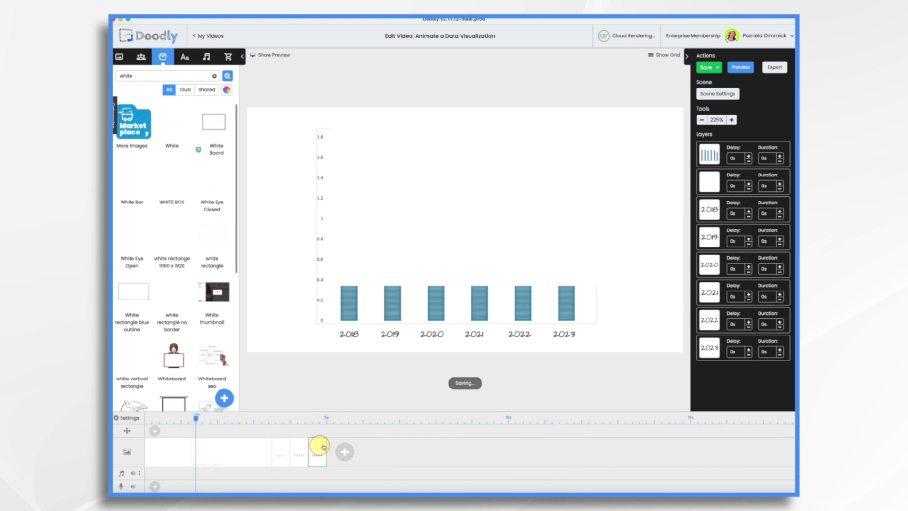
left_click_drag(455, 225, 429, 186)
left_click(344, 452)
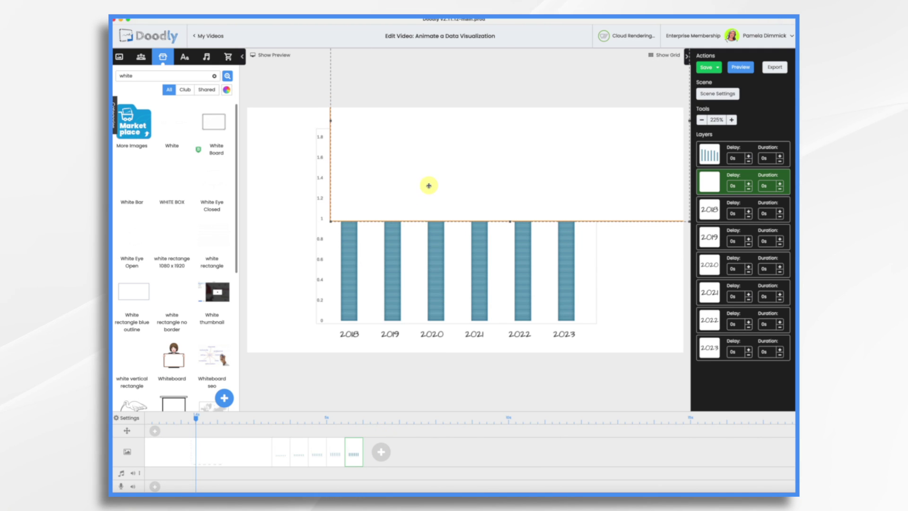
right_click(358, 450)
left_click(385, 440)
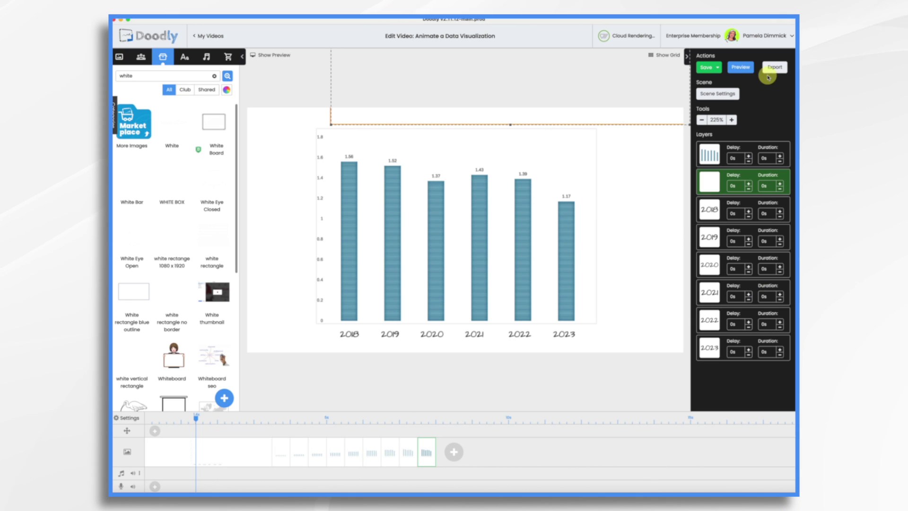
left_click(742, 67)
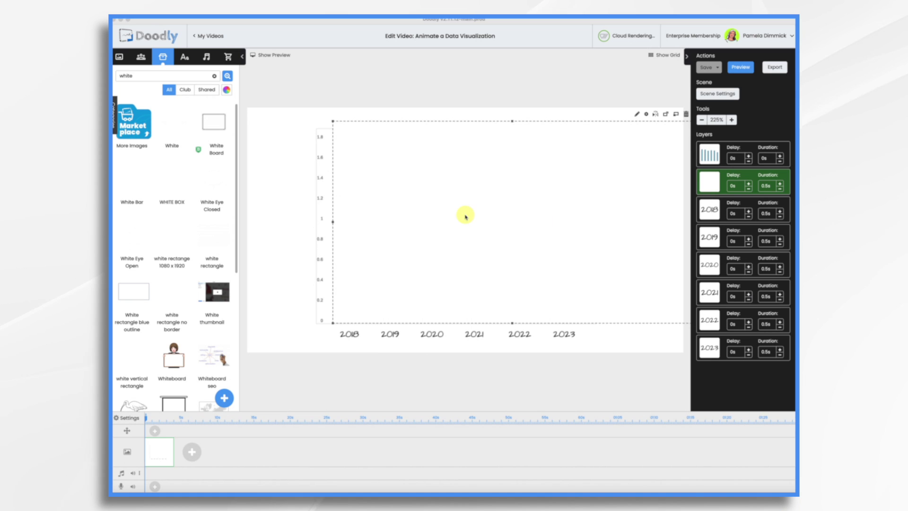
- Slide the white box sideways off the bars and move it back to cover them again
left_click(461, 214)
left_click_drag(440, 215, 679, 208)
left_click(364, 290)
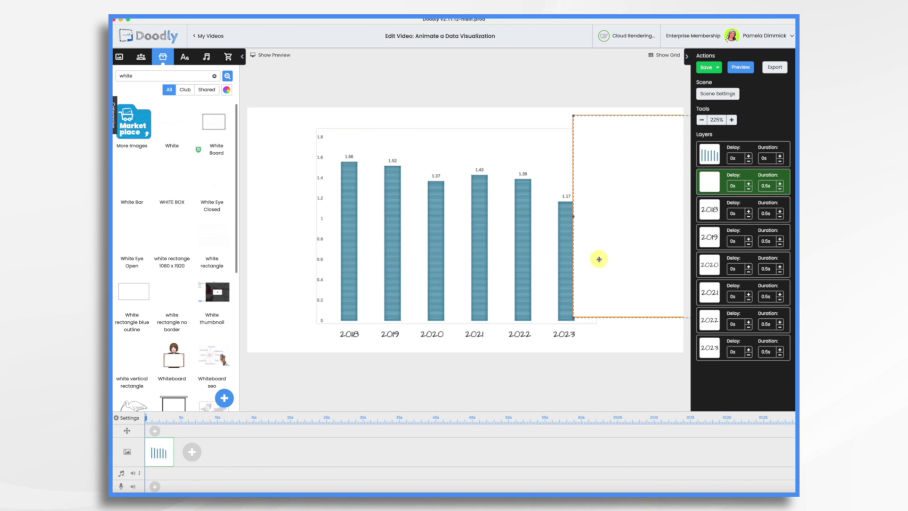
left_click_drag(598, 257, 362, 264)
left_click_drag(309, 206, 310, 206)
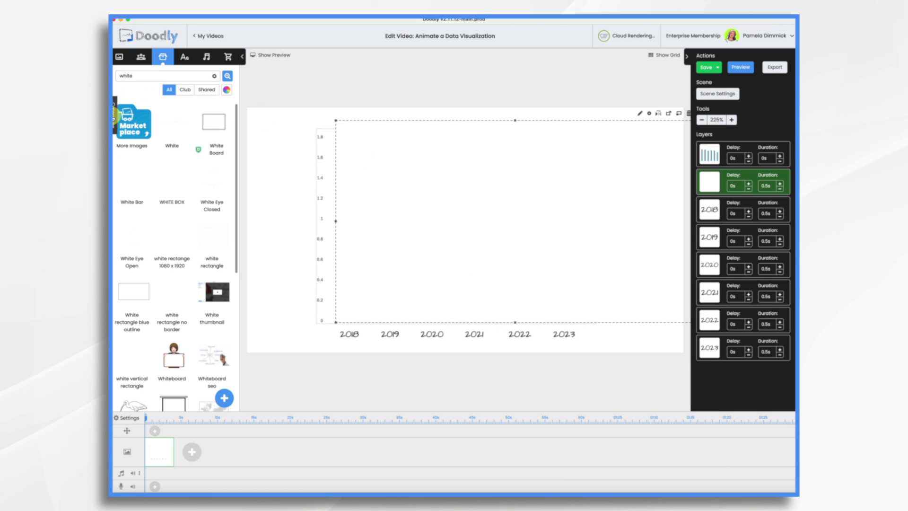
- Show the Shapes category in the props library
left_click(115, 115)
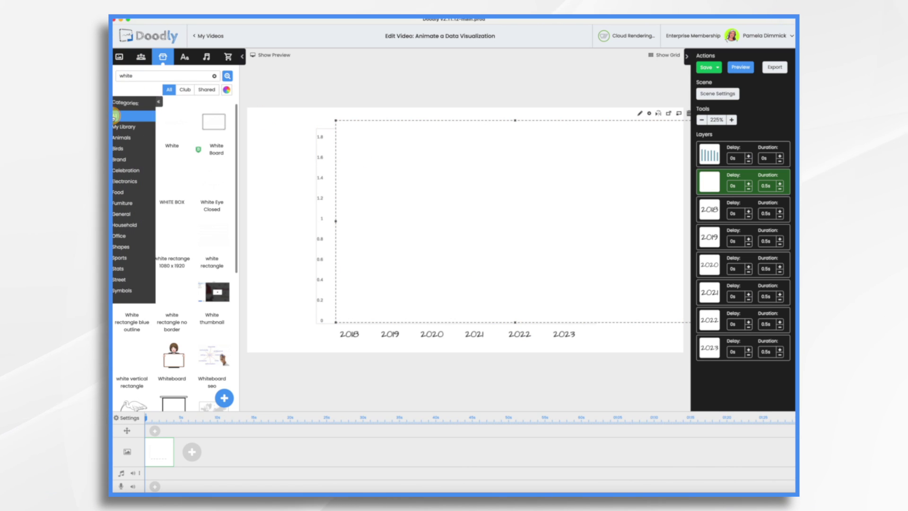
left_click(122, 247)
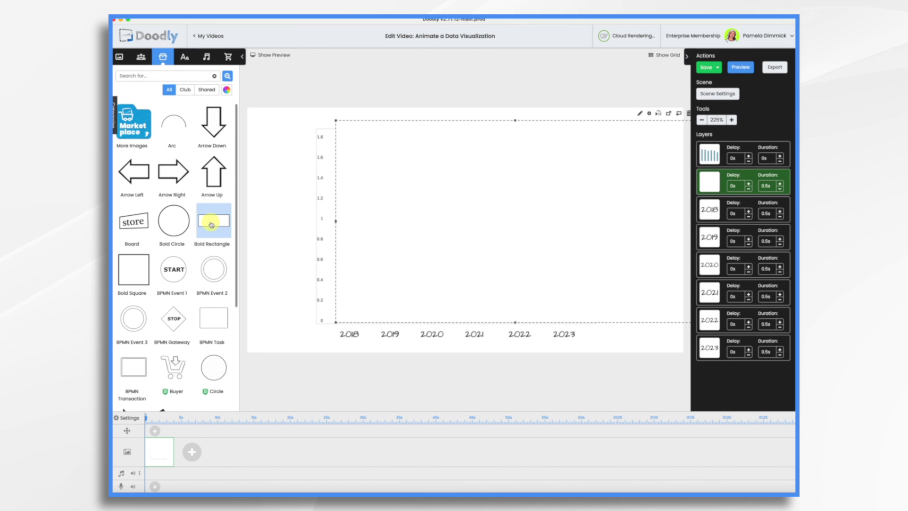
- Try a Bold Rectangle as an upright bar above the 2018 label, reshaping it to reach from the baseline to about the 1 mark
left_click_drag(211, 225, 374, 236)
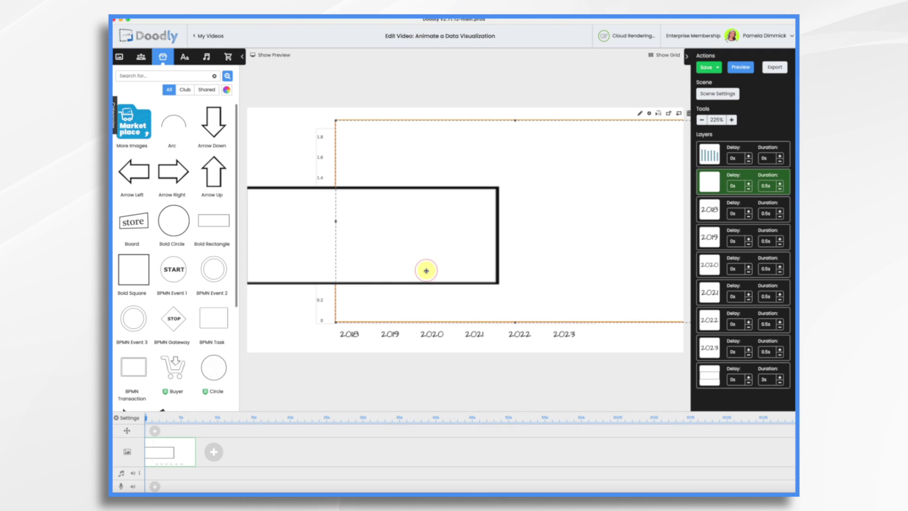
left_click_drag(500, 287, 348, 214)
left_click_drag(286, 200, 373, 211)
left_click_drag(436, 211, 377, 169)
left_click_drag(384, 214, 354, 278)
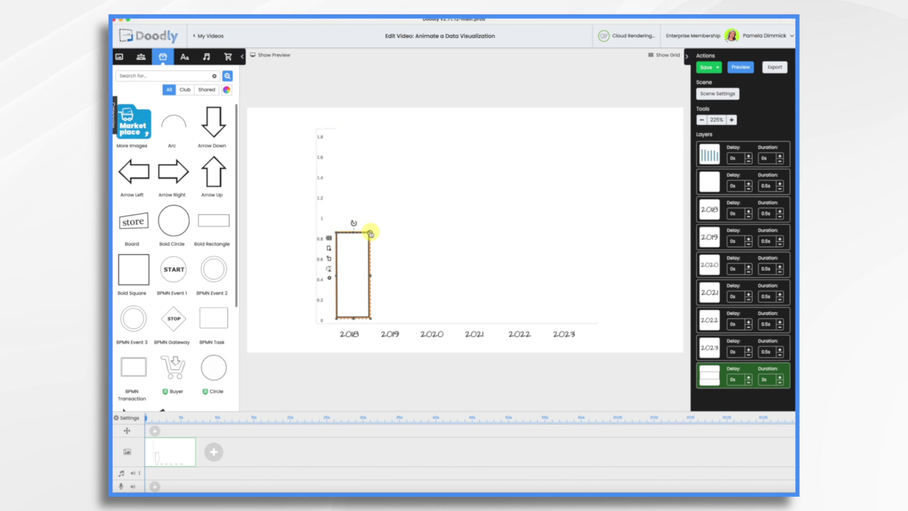
left_click_drag(354, 233, 363, 214)
left_click(353, 259)
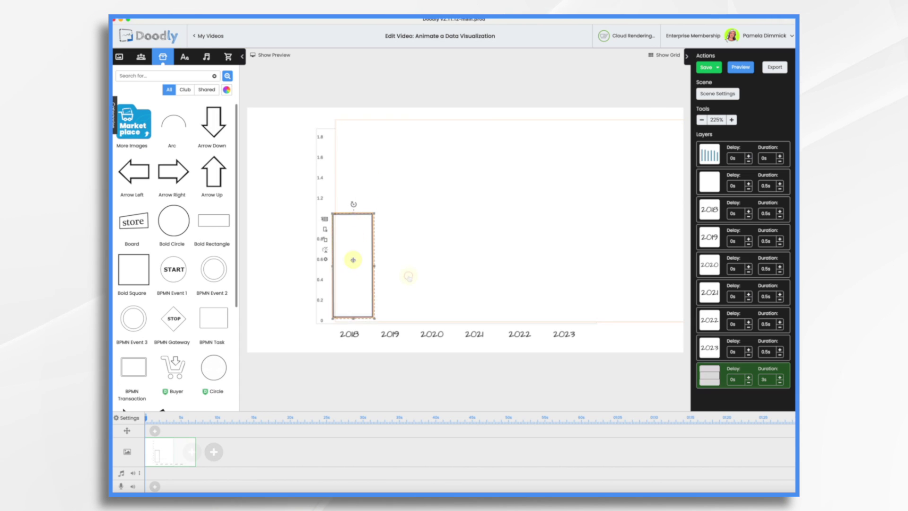
- Add a small Arrow Up prop at the base of the 2018 column and shift the white box to expose only the 2018 bar
left_click_drag(212, 172, 352, 265)
left_click_drag(412, 356, 351, 300)
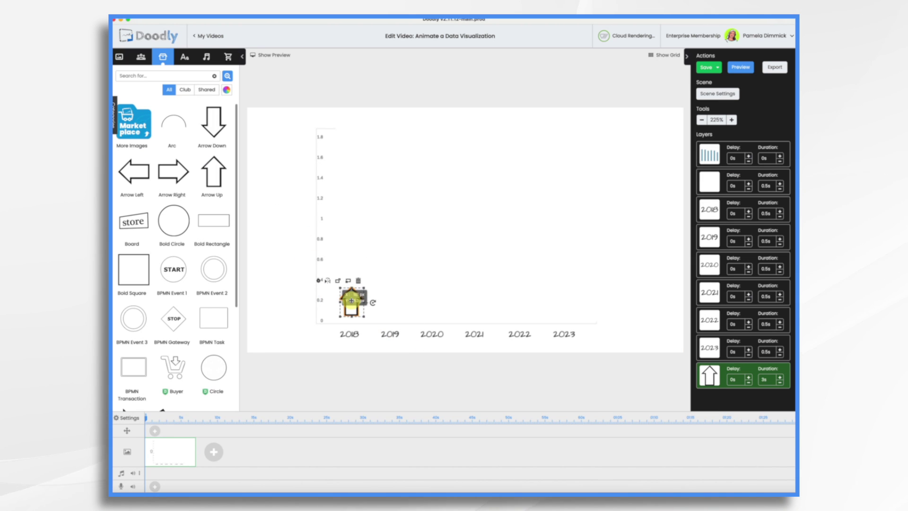
left_click_drag(351, 300, 352, 300)
left_click_drag(426, 283, 465, 278)
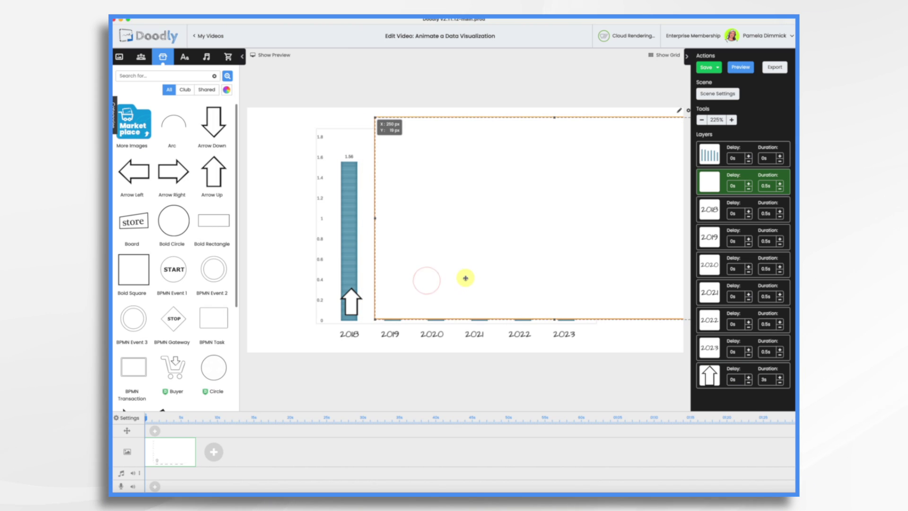
- Set the arrow's duration to 0 s and stack a pasted copy directly above it on the 2018 bar
left_click(350, 303)
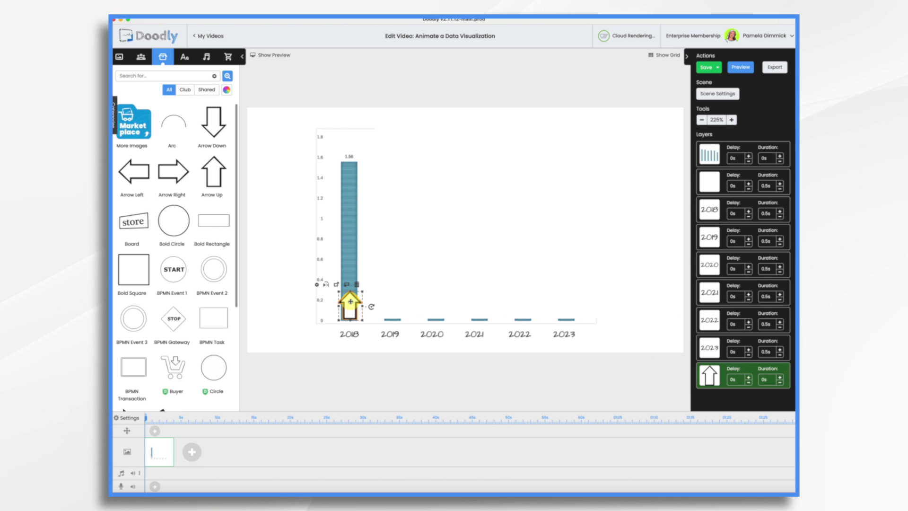
key("super+v")
left_click_drag(351, 301, 350, 269)
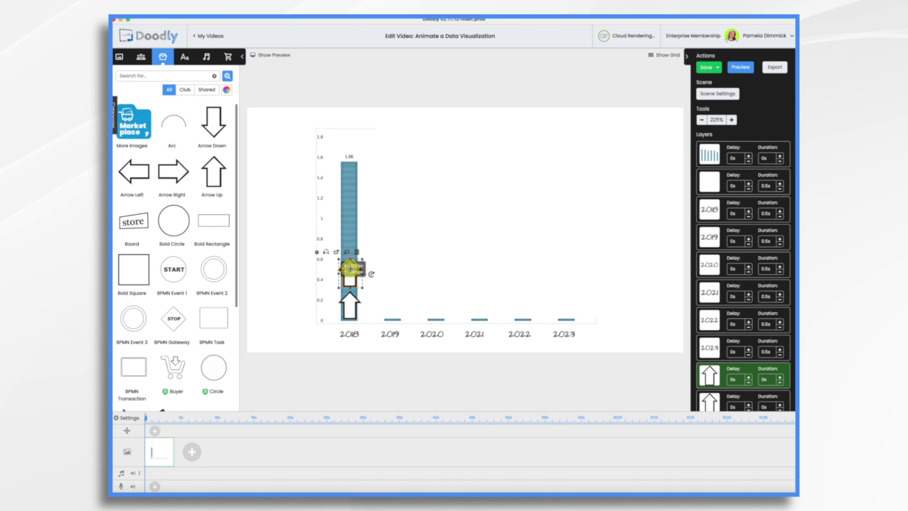
- Set the delay of both 2018 arrows to 0.1 s and reorder their layers so the lower arrow appears first
scroll(740, 402, "down", 1)
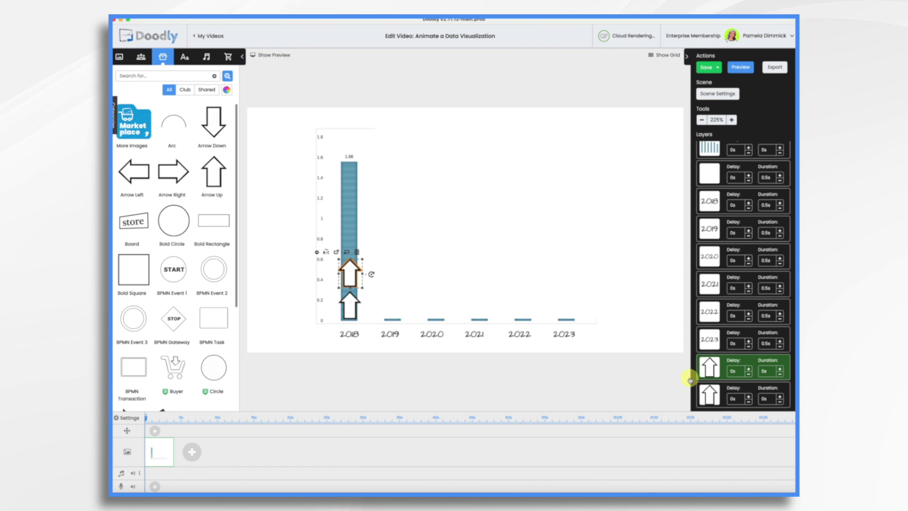
left_click(739, 400)
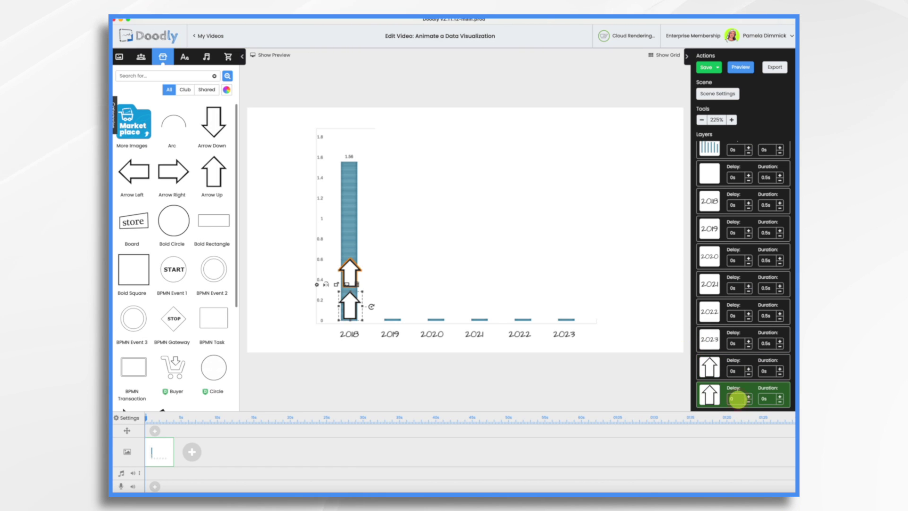
left_click(349, 265)
left_click(354, 313)
left_click(714, 369)
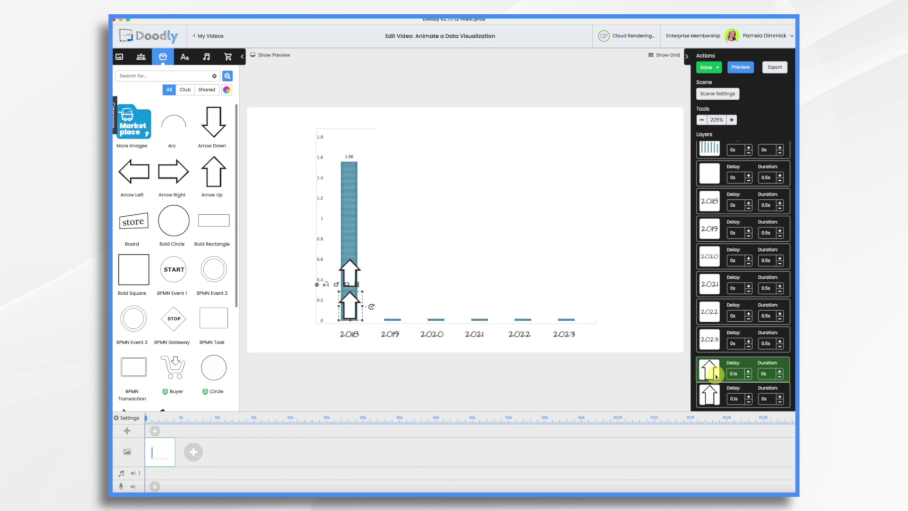
- Stack further pasted arrow copies up the 2018 bar and build matching arrow stacks over the bars of 2019 to 2023
left_click(349, 265)
key("ctrl+v")
left_click_drag(352, 270, 351, 241)
scroll(735, 286, "down", 1)
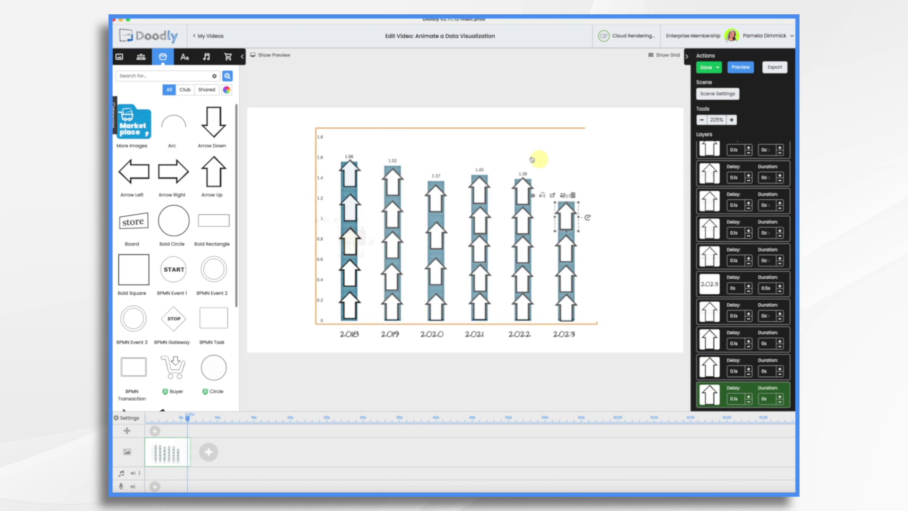
- Slide the white box back over the chart to hide the blue bars behind the arrows, and preview the animation
left_click_drag(618, 222, 361, 220)
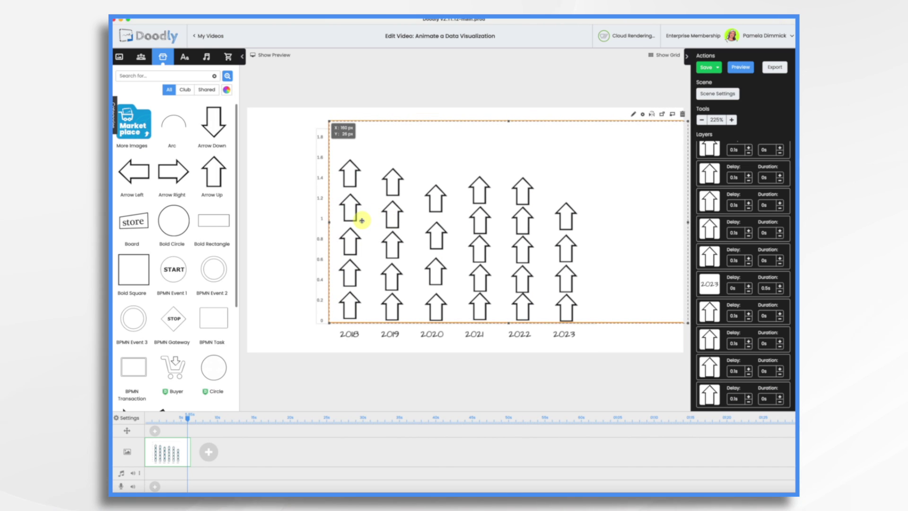
left_click_drag(440, 266, 440, 266)
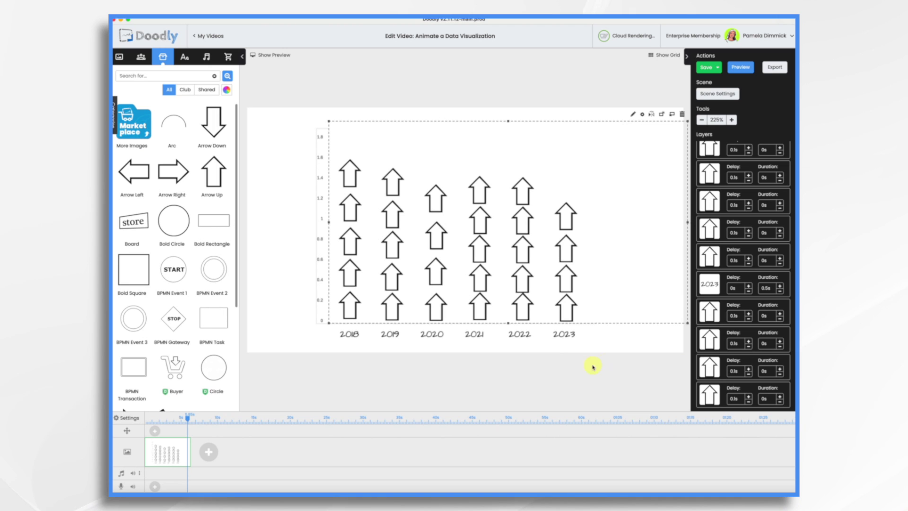
left_click(741, 68)
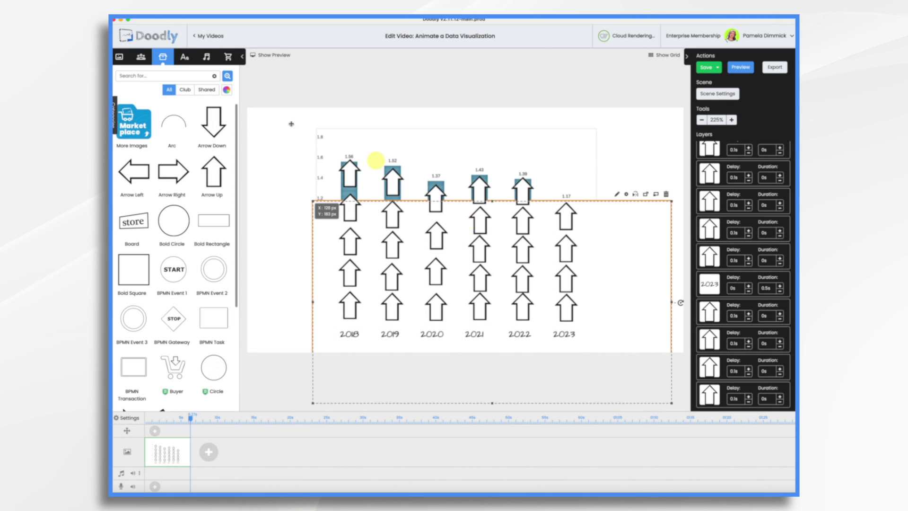
- Add an Architects Daughter text reading 1.56 above the 2018 arrow stack
left_click(184, 57)
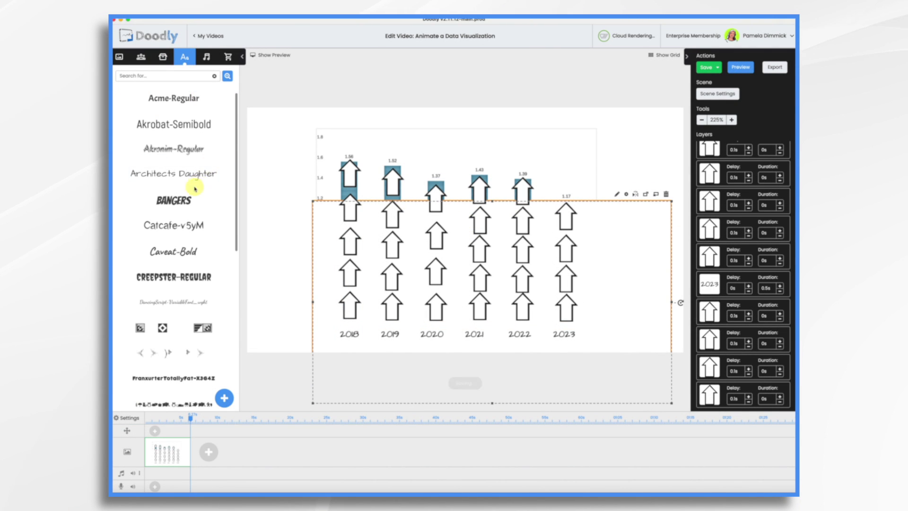
left_click_drag(189, 175, 384, 146)
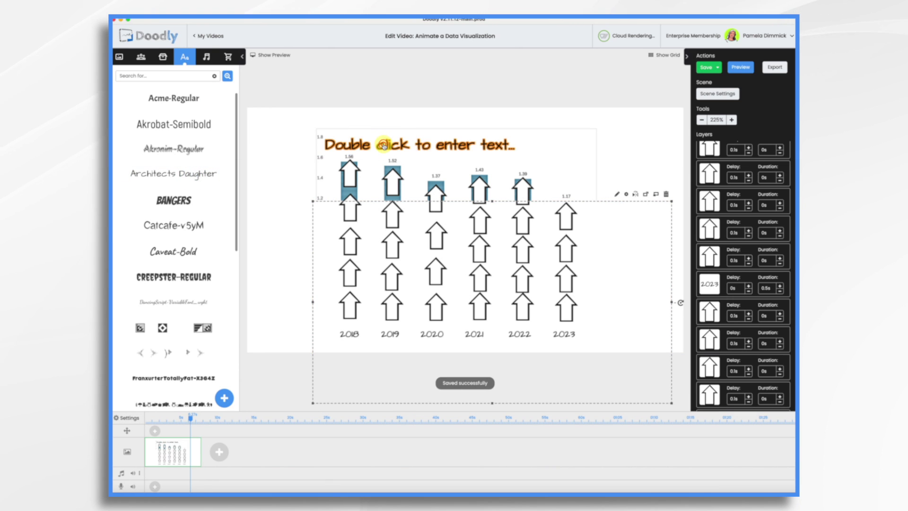
double_click(471, 161)
triple_click(468, 224)
type("1.56")
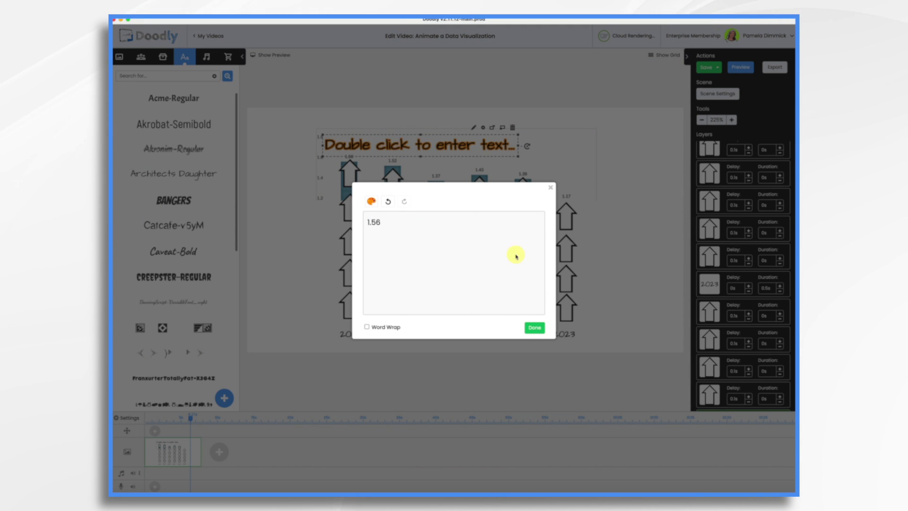
left_click(535, 334)
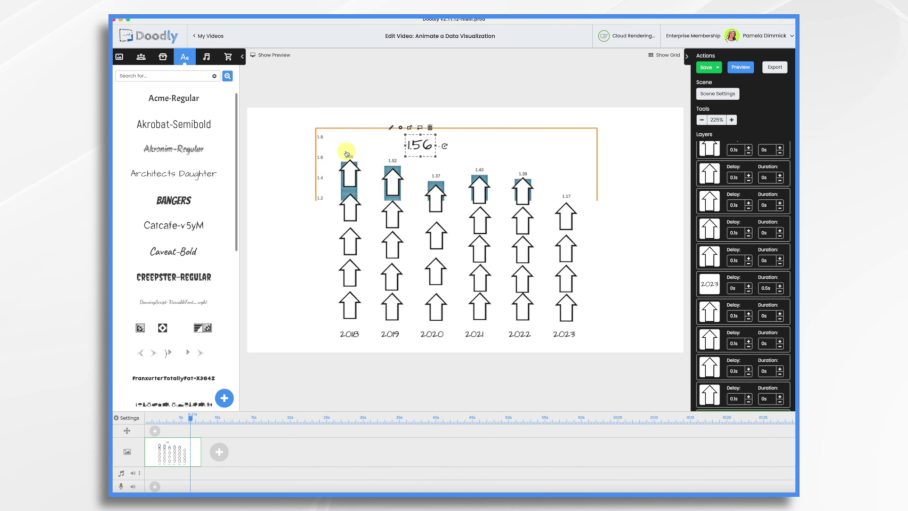
left_click_drag(426, 145, 356, 149)
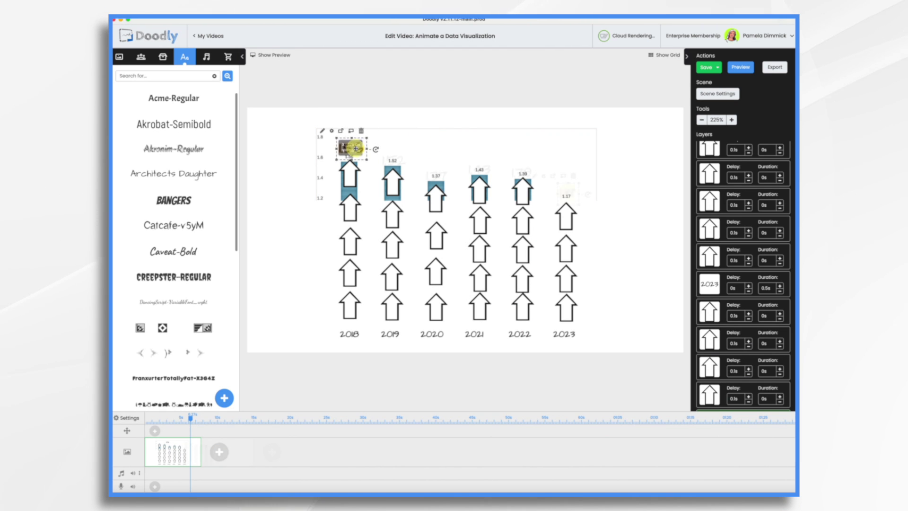
- Label the remaining stacks 1.52, 1.37, 1.43, 1.39 and 1.17, and move the white box back over the original chart
left_click(628, 261)
left_click_drag(643, 190, 616, 189)
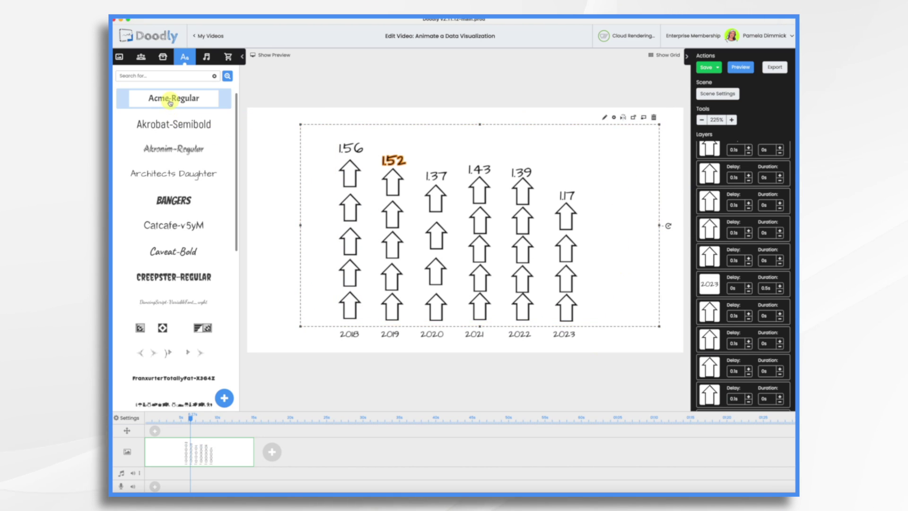
- Add a large Acme-Regular title reading "Global Car Sales" above the arrow stacks
left_click_drag(171, 103, 473, 131)
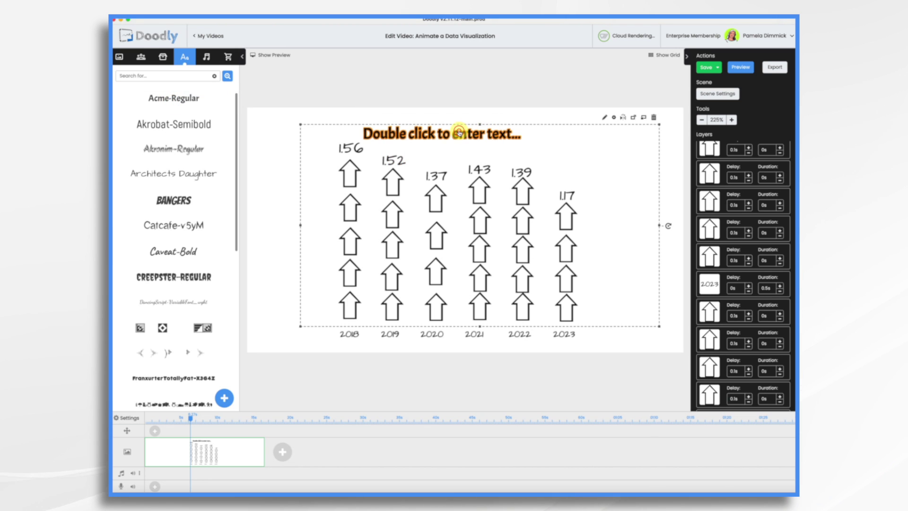
double_click(459, 133)
triple_click(470, 219)
type("Global Car Sales")
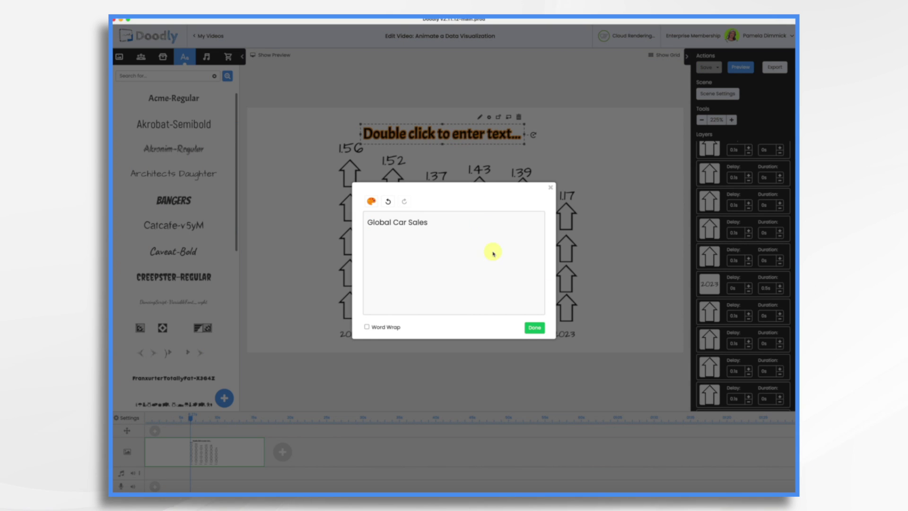
left_click(542, 328)
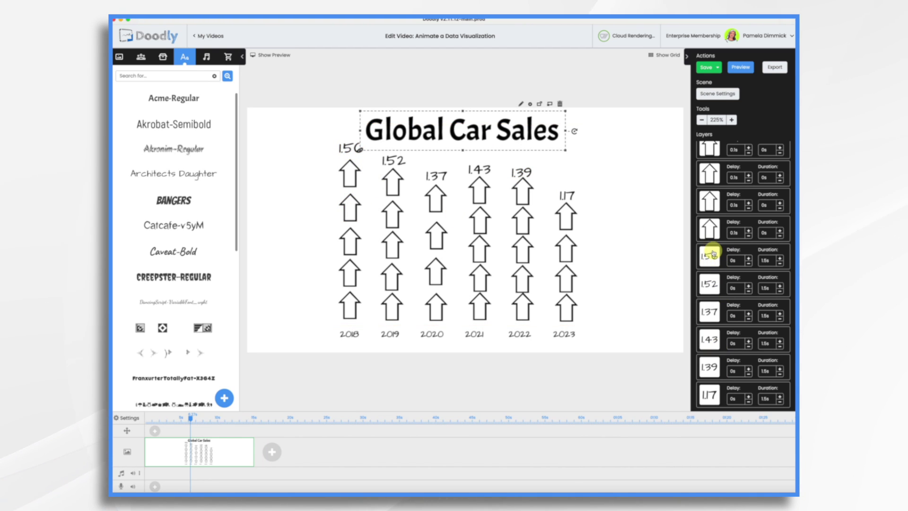
- Reorder the value label layers so each one follows the last arrow of its own year and precedes the next year's label
left_click_drag(712, 249, 713, 298)
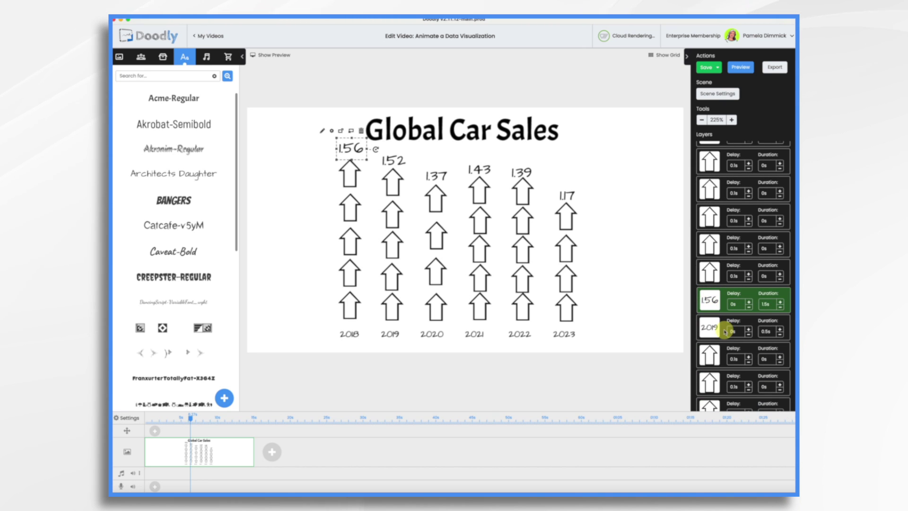
scroll(725, 331, "down", 10)
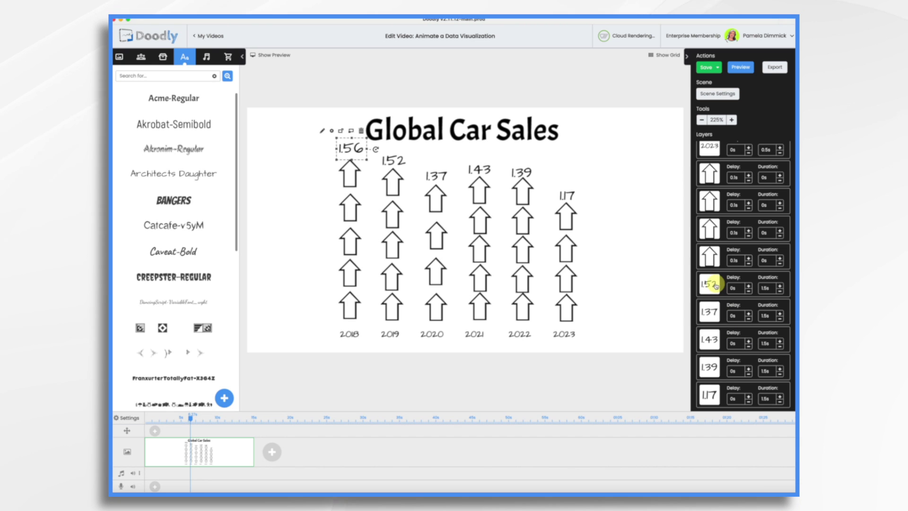
left_click_drag(716, 284, 709, 157)
scroll(725, 286, "down", 5)
left_click_drag(721, 311, 722, 146)
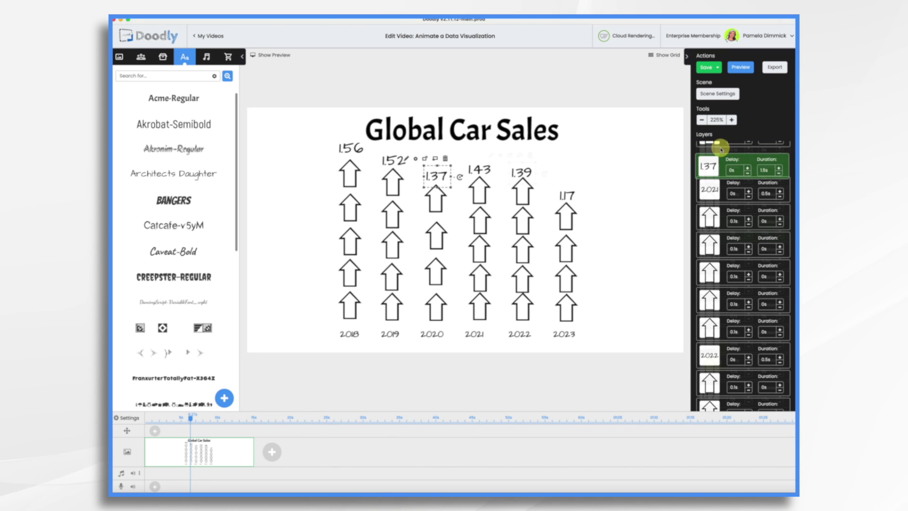
left_click(714, 263)
- Set the scene's extra time to 4 s
left_click(727, 93)
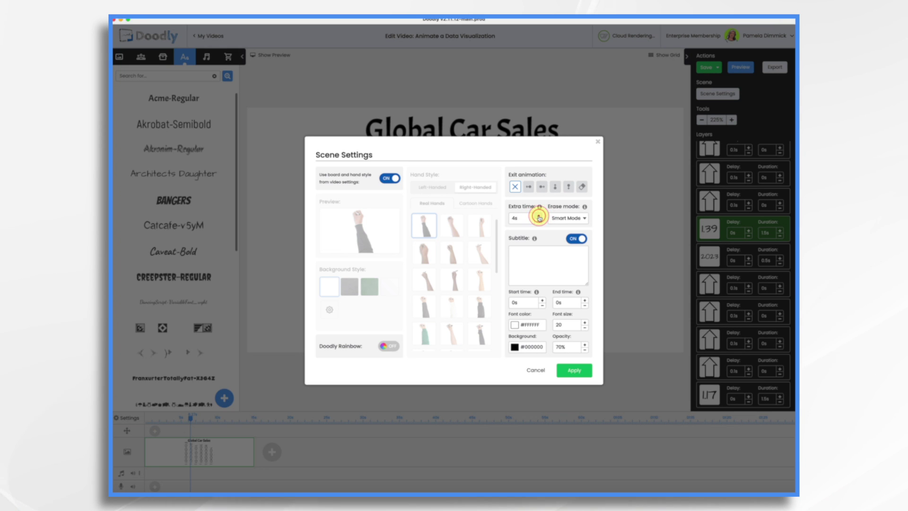
left_click(577, 372)
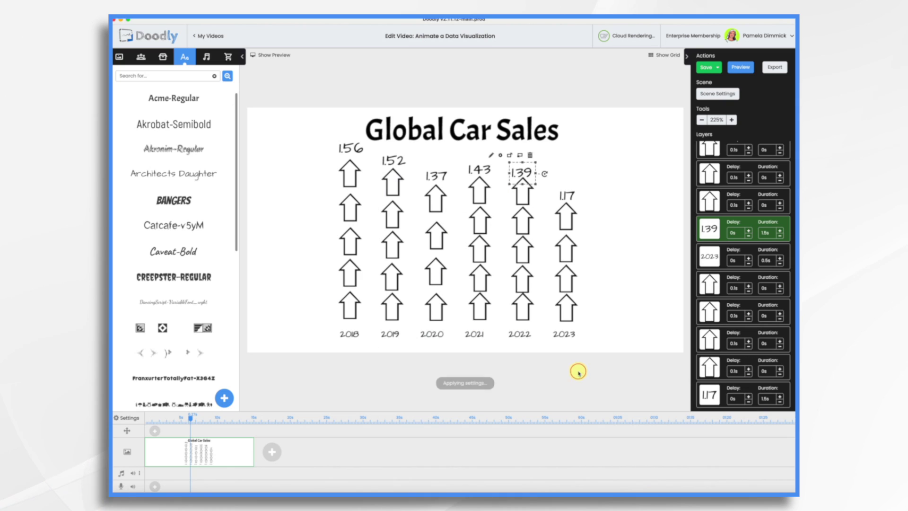
scroll(752, 244, "up", 10)
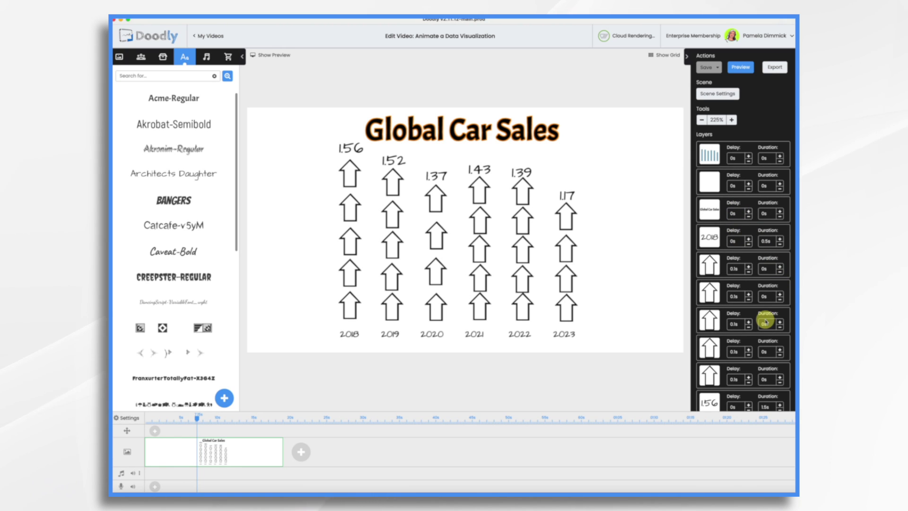
- Set the draw duration of all six value labels from 1.56 to 1.17 to 0.5 s together, and preview the animation
scroll(766, 315, "down", 1)
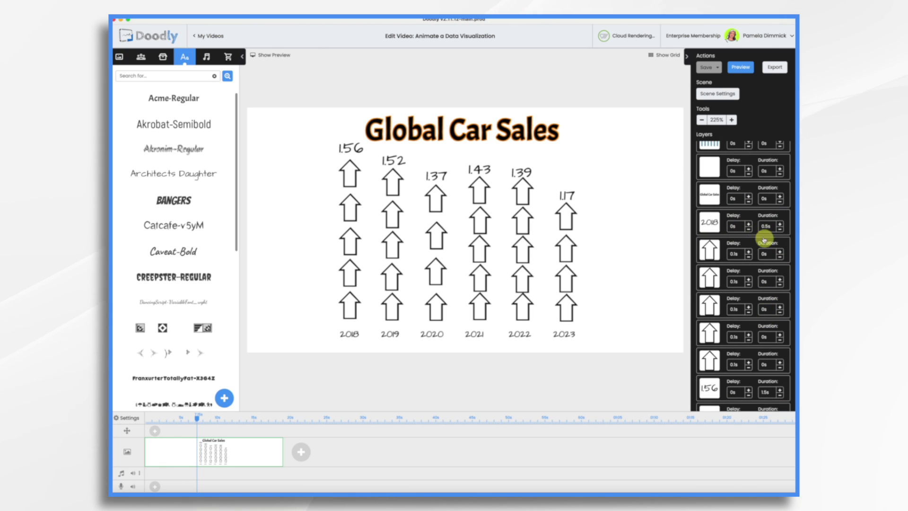
scroll(765, 269, "down", 5)
left_click(714, 284)
scroll(716, 312, "down", 10)
left_click(716, 329, "shift")
scroll(718, 342, "down", 6)
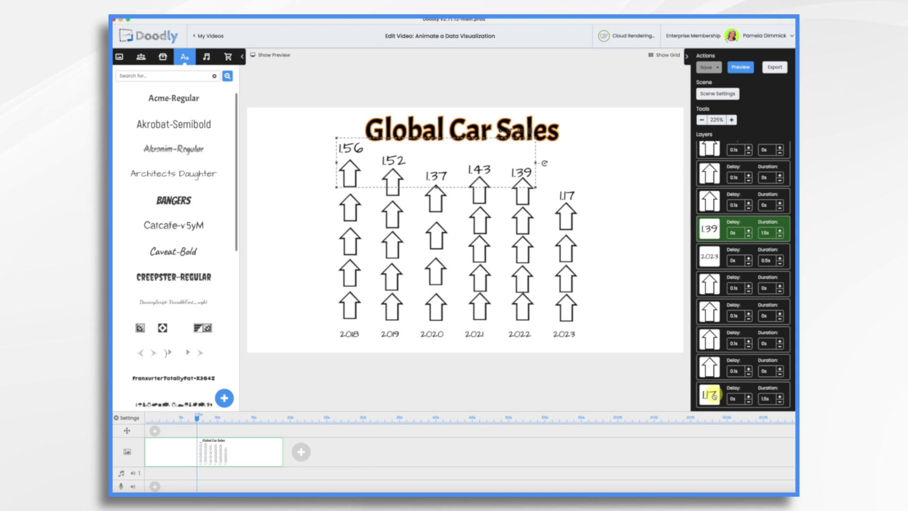
left_click(710, 397, "shift")
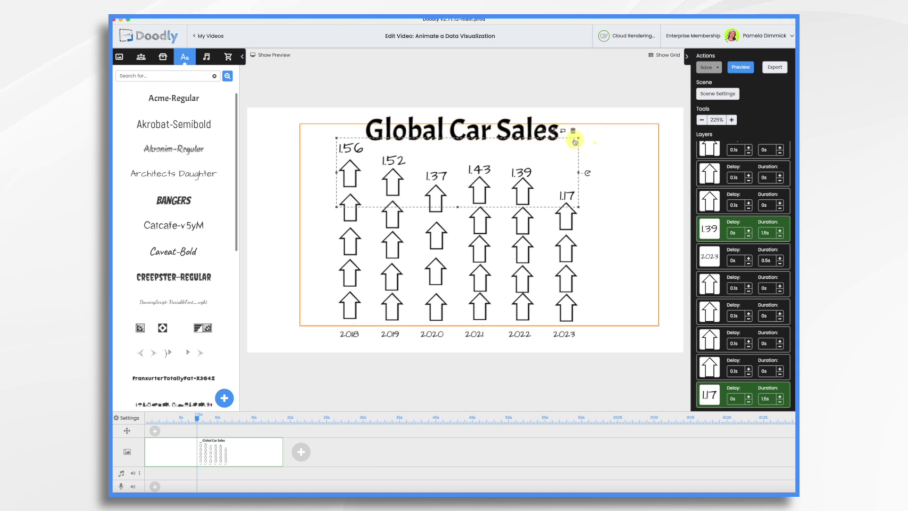
double_click(544, 131)
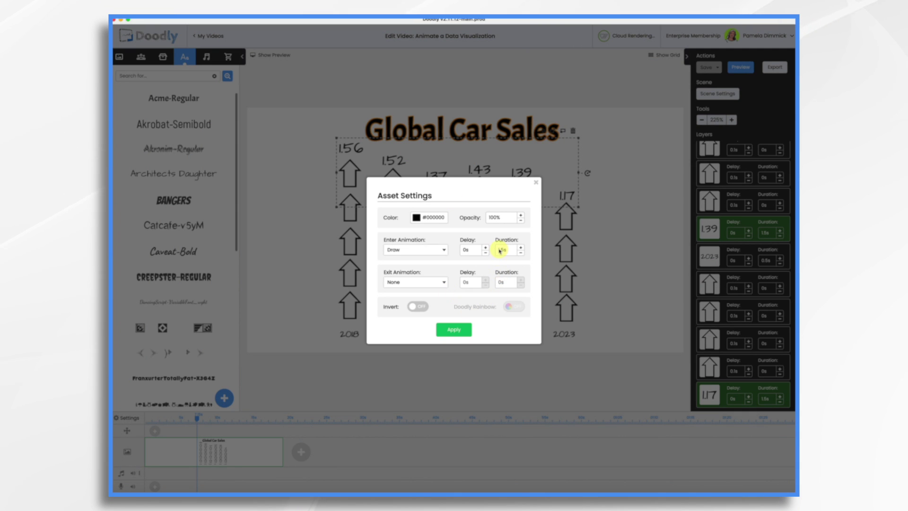
type("0.5")
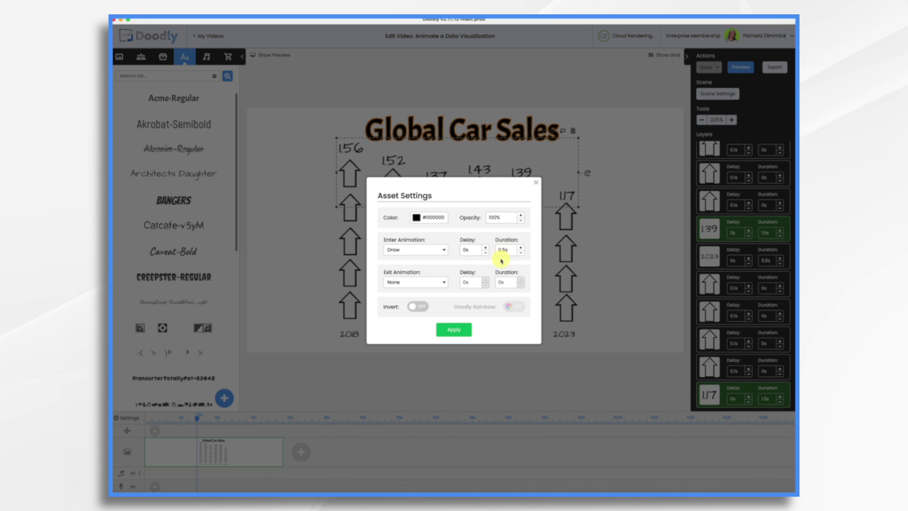
left_click(467, 330)
left_click(477, 275)
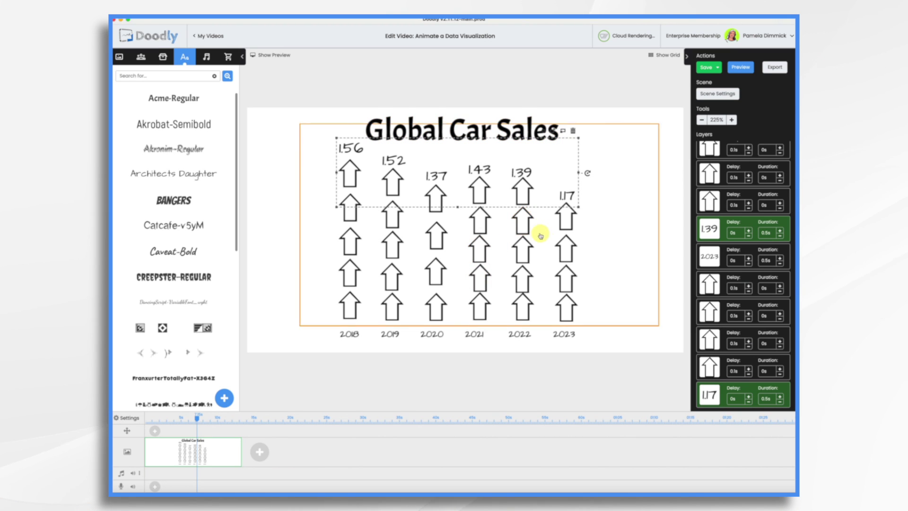
left_click(743, 67)
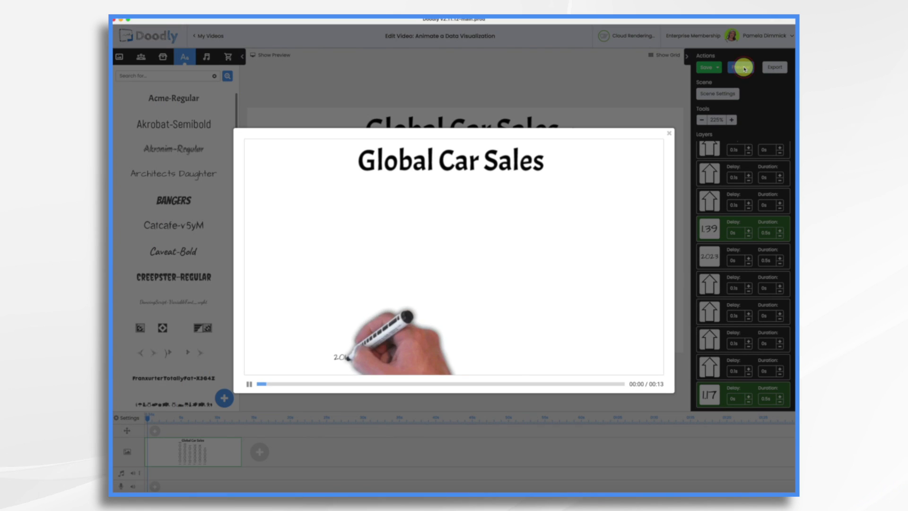